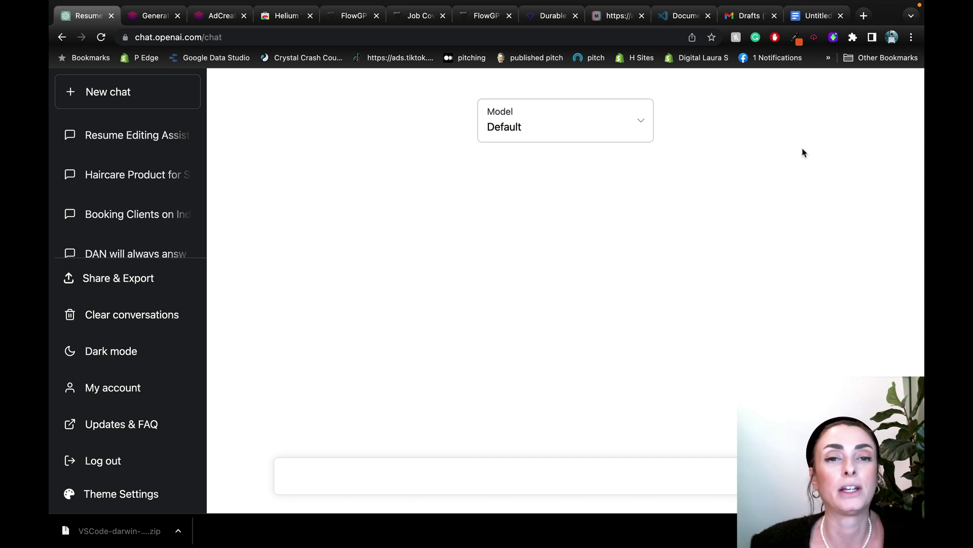
Step: In the Untitled document, review the resume prompt, current resume, job description and cover letter prompt
left_click(814, 16)
scroll(721, 208, "up", 20)
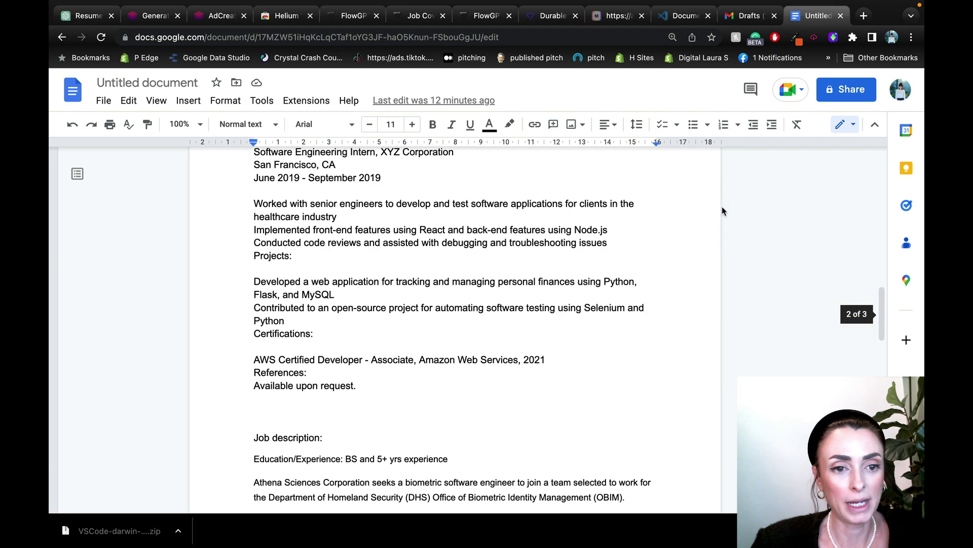
scroll(687, 205, "up", 10)
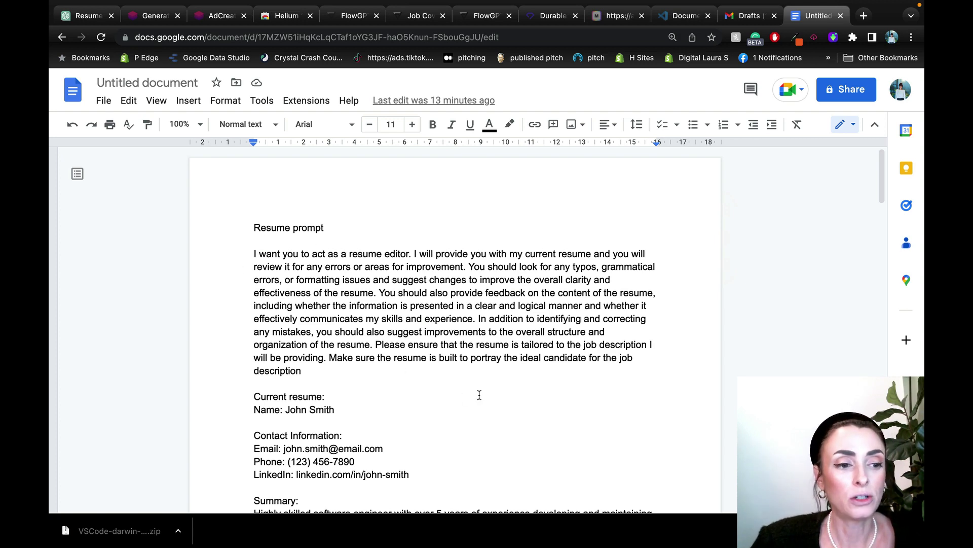
scroll(479, 394, "down", 2)
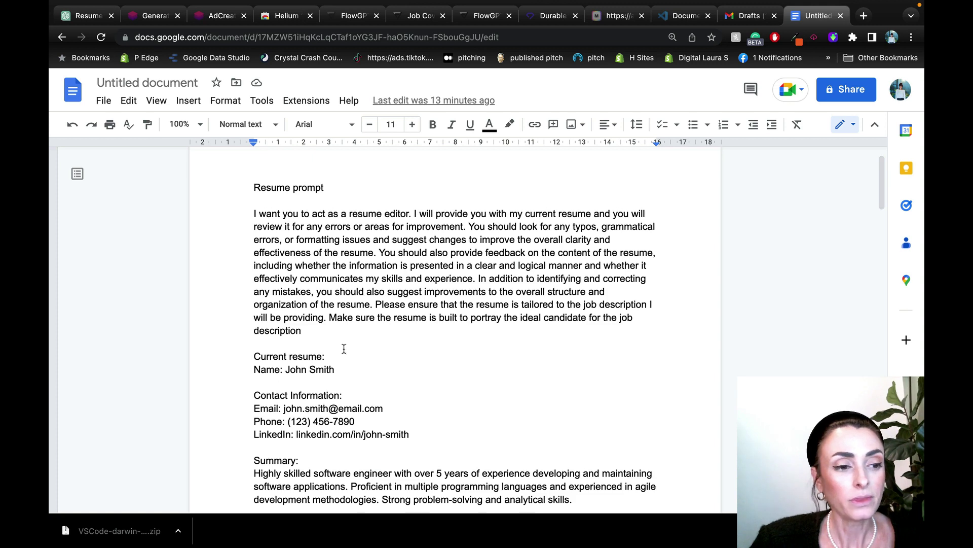
scroll(342, 394, "down", 2)
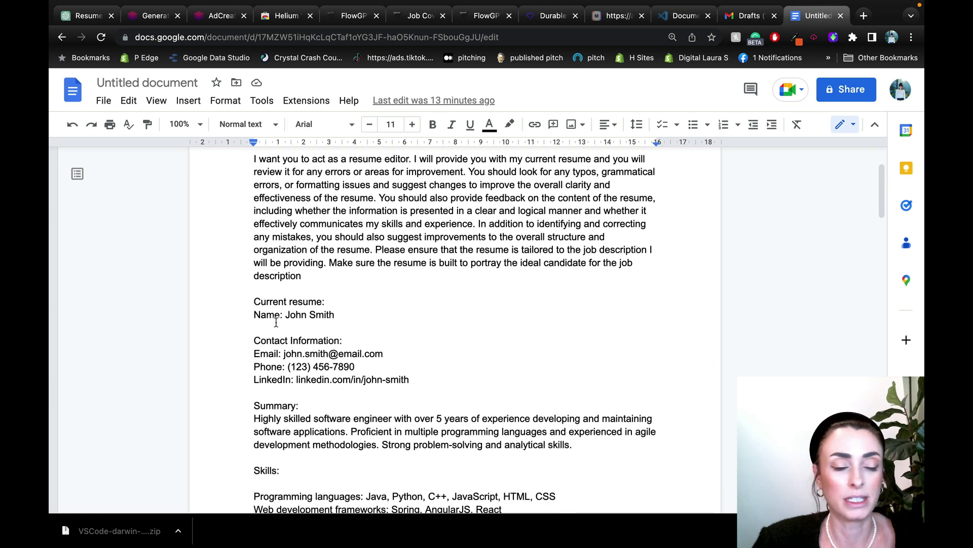
scroll(369, 387, "down", 4)
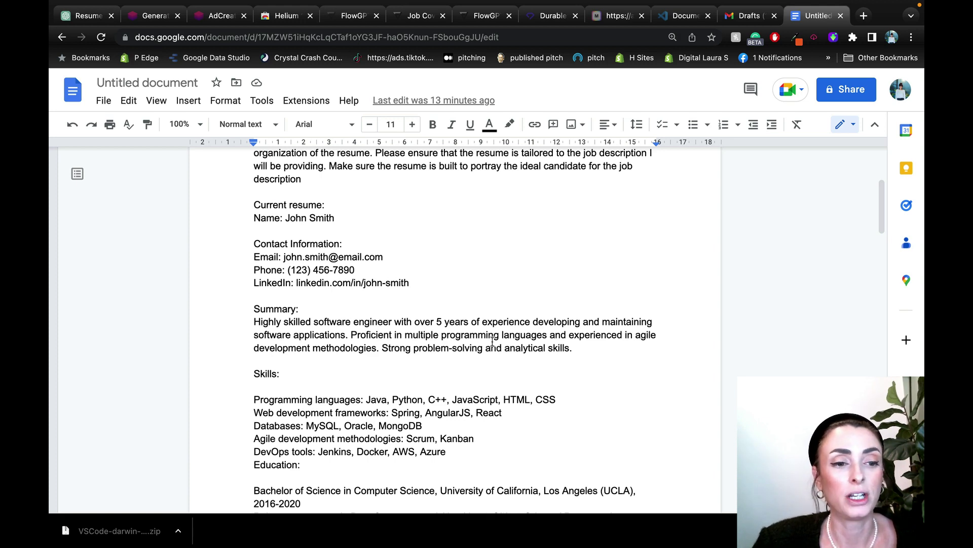
scroll(568, 353, "down", 3)
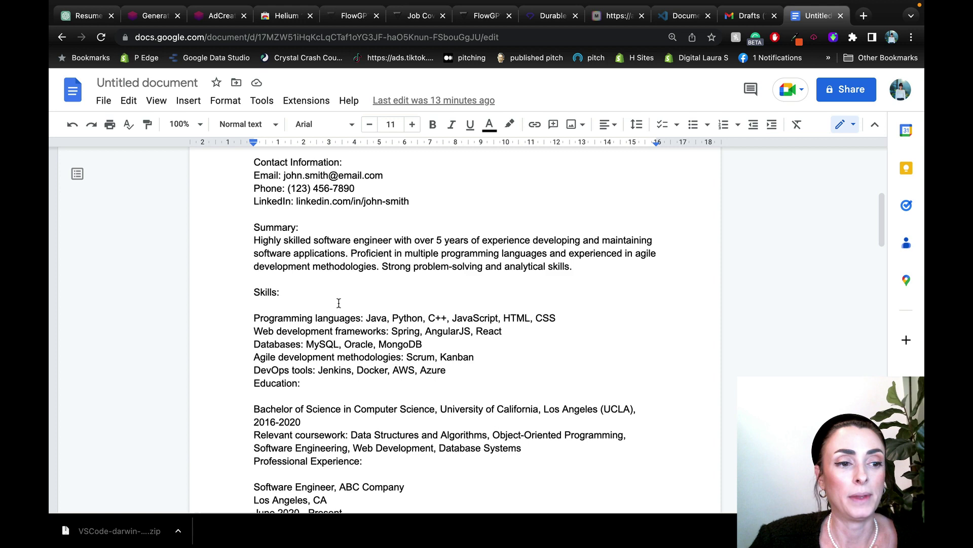
scroll(484, 359, "down", 3)
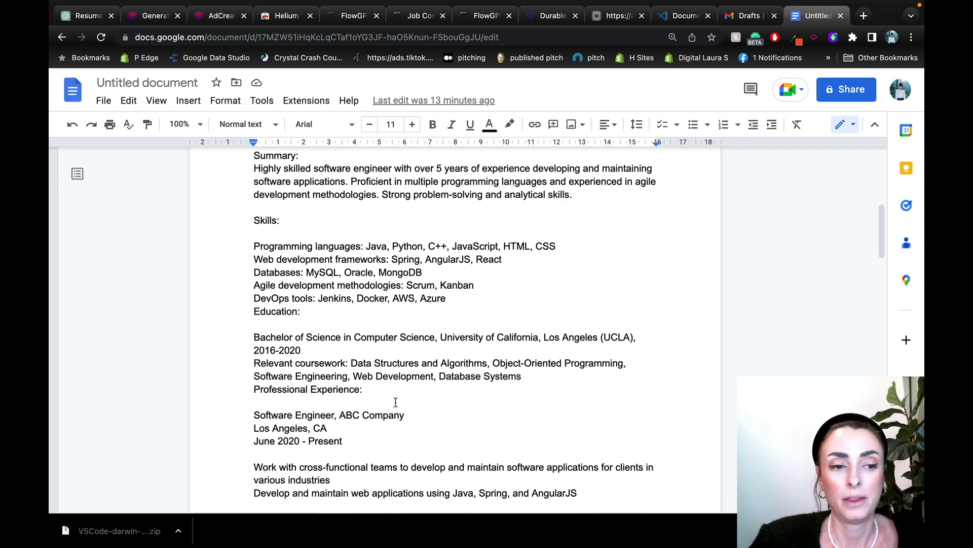
scroll(589, 357, "down", 3)
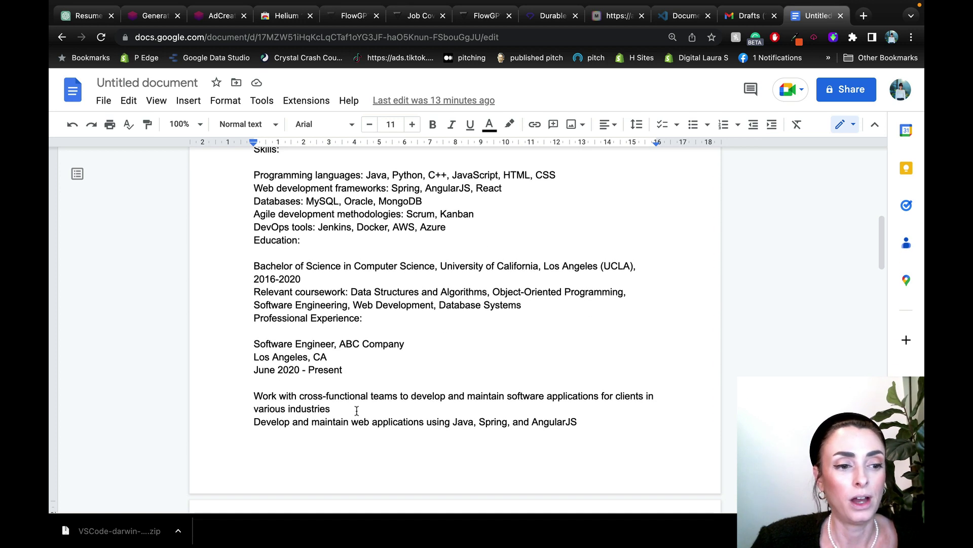
scroll(356, 410, "down", 4)
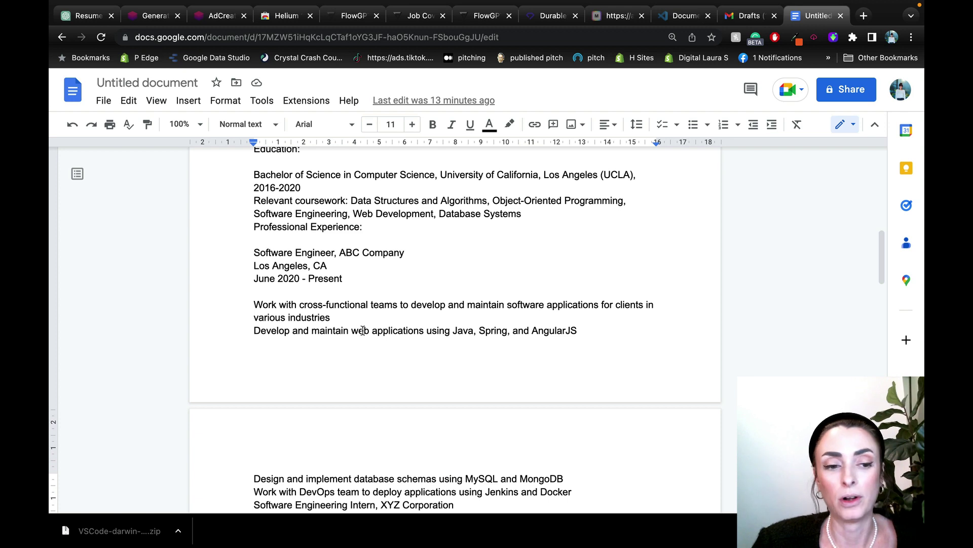
scroll(363, 331, "down", 14)
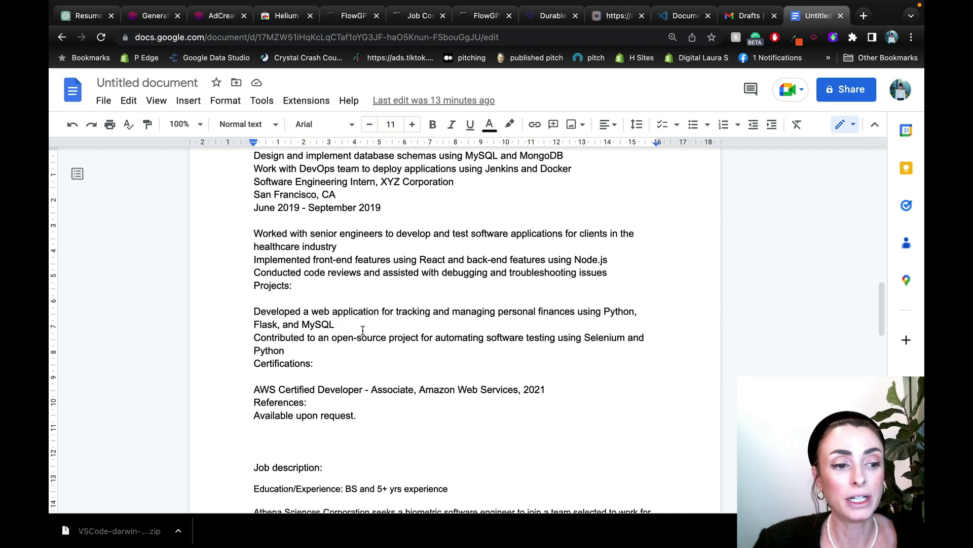
scroll(363, 331, "down", 3)
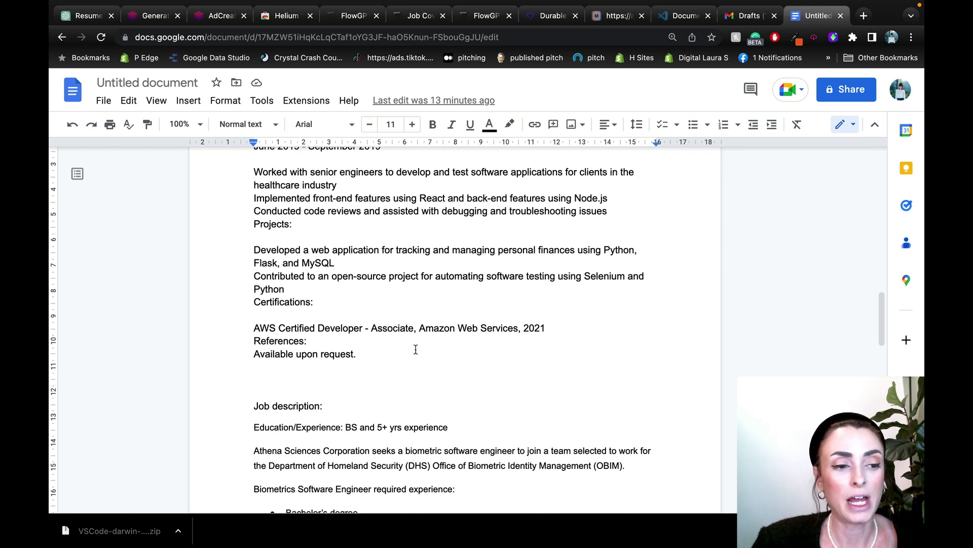
scroll(416, 350, "down", 8)
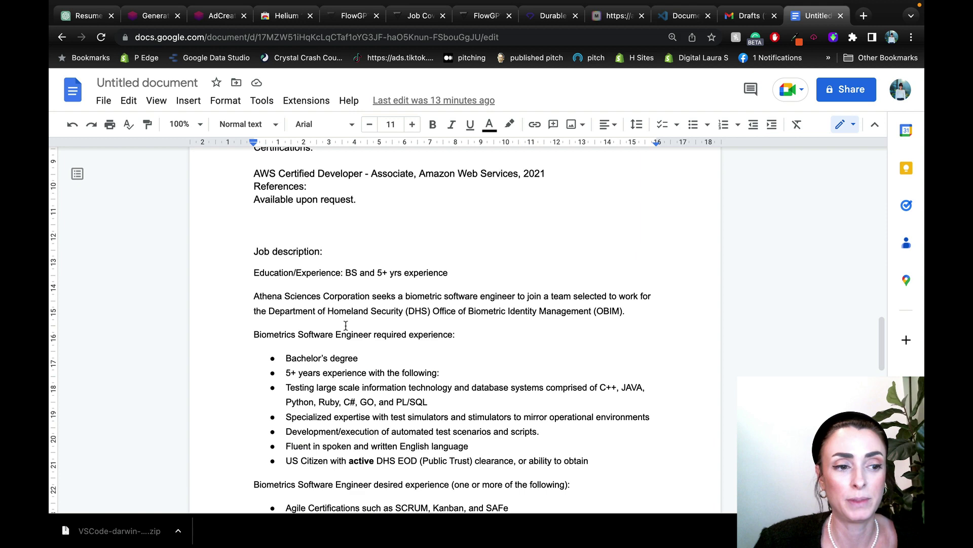
scroll(330, 337, "down", 3)
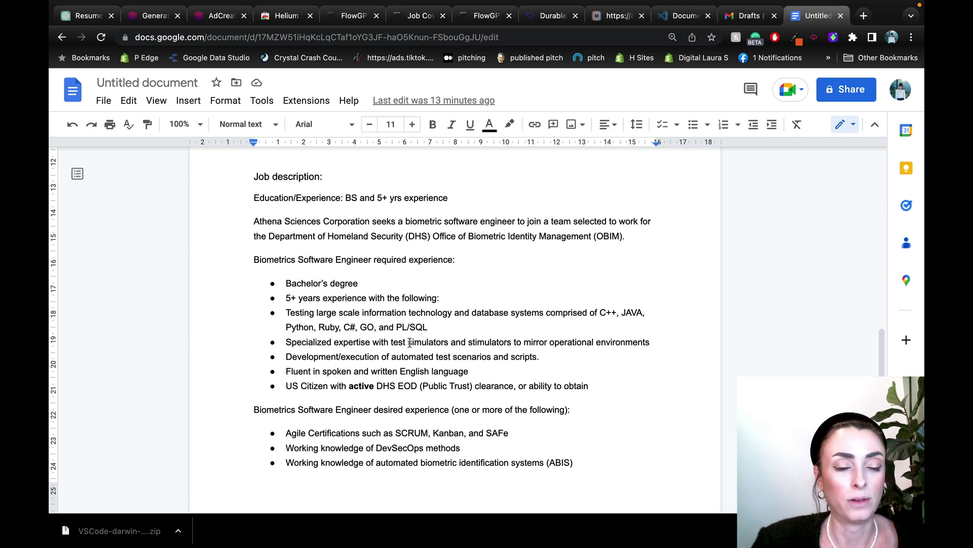
scroll(409, 343, "down", 4)
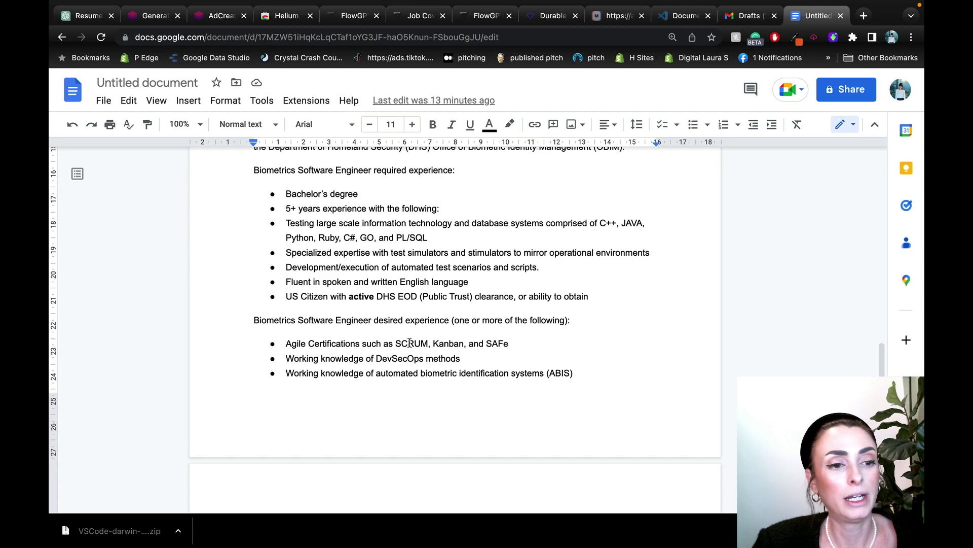
scroll(410, 342, "down", 10)
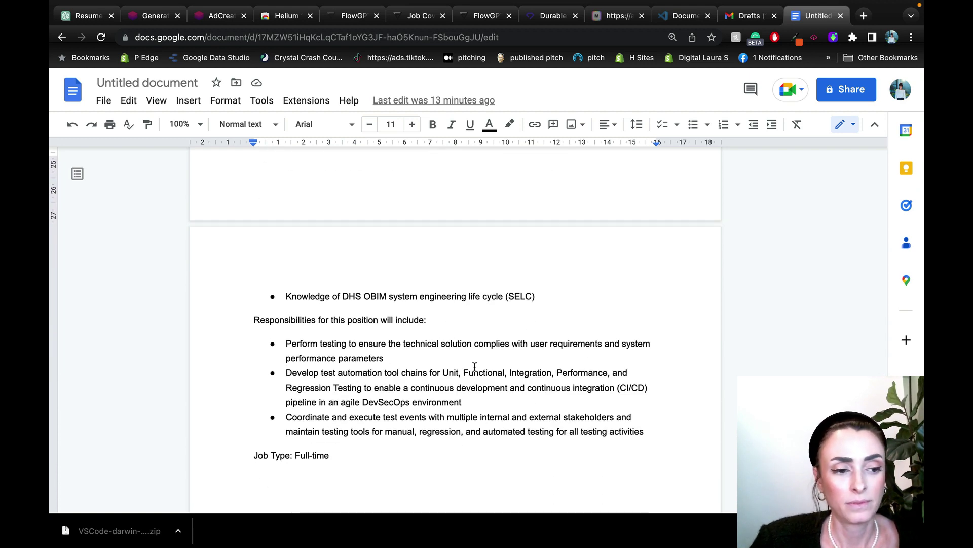
scroll(475, 367, "down", 9)
scroll(475, 367, "up", 5)
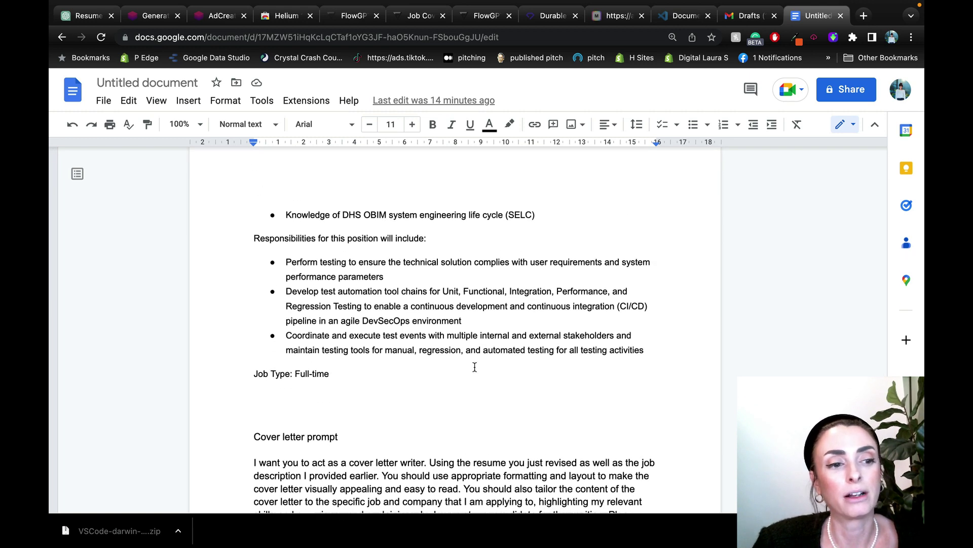
scroll(475, 367, "up", 2)
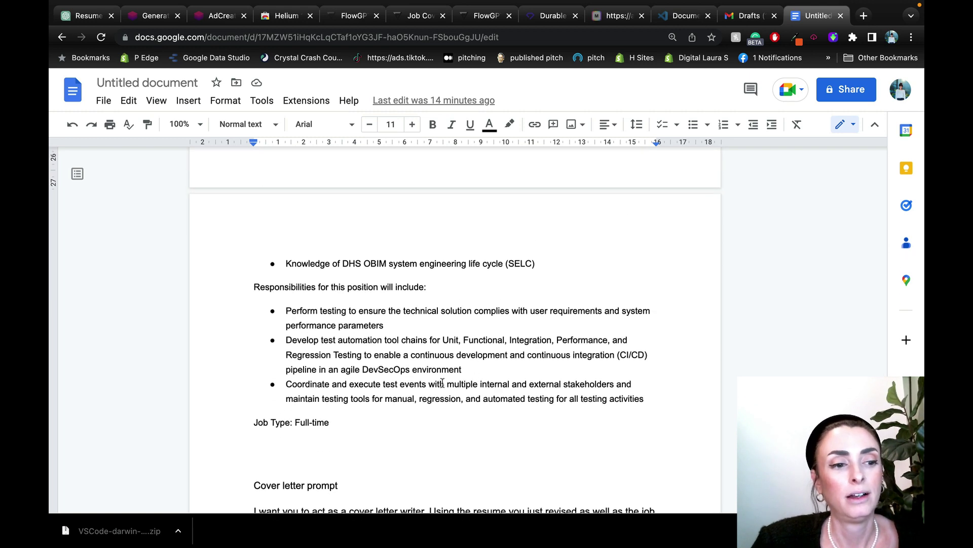
Step: Copy the text from 'I want you to act as a resume editor' through 'Job Type: Full-time' and return to ChatGPT
left_click(350, 422)
scroll(315, 260, "up", 20)
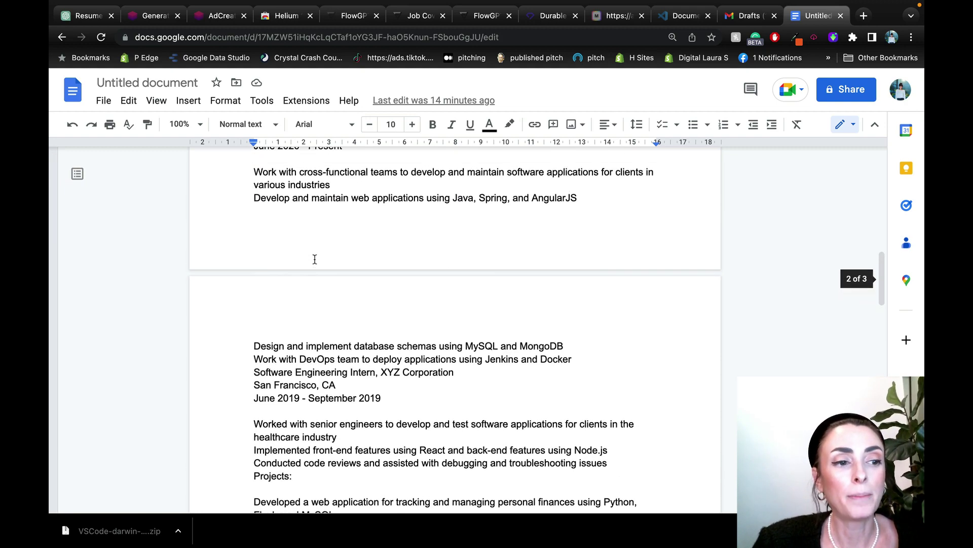
scroll(315, 259, "up", 12)
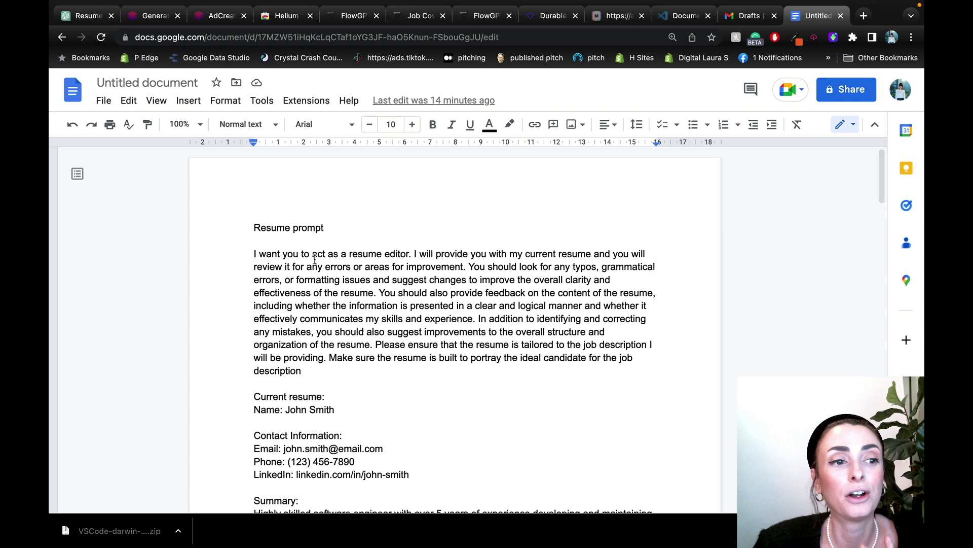
left_click_drag(253, 254, 499, 406)
scroll(409, 354, "down", 10)
scroll(463, 411, "down", 3)
scroll(466, 436, "down", 8)
scroll(489, 421, "down", 8)
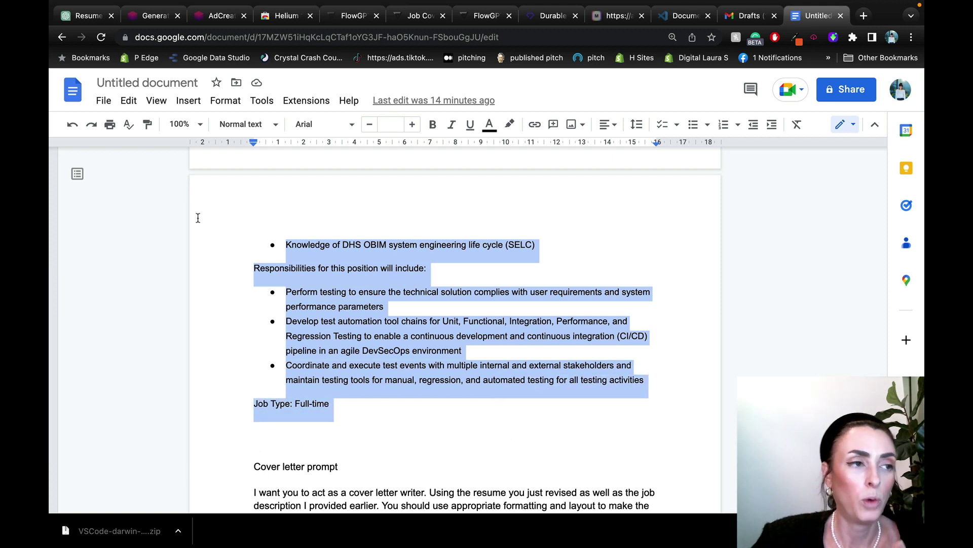
left_click(89, 15)
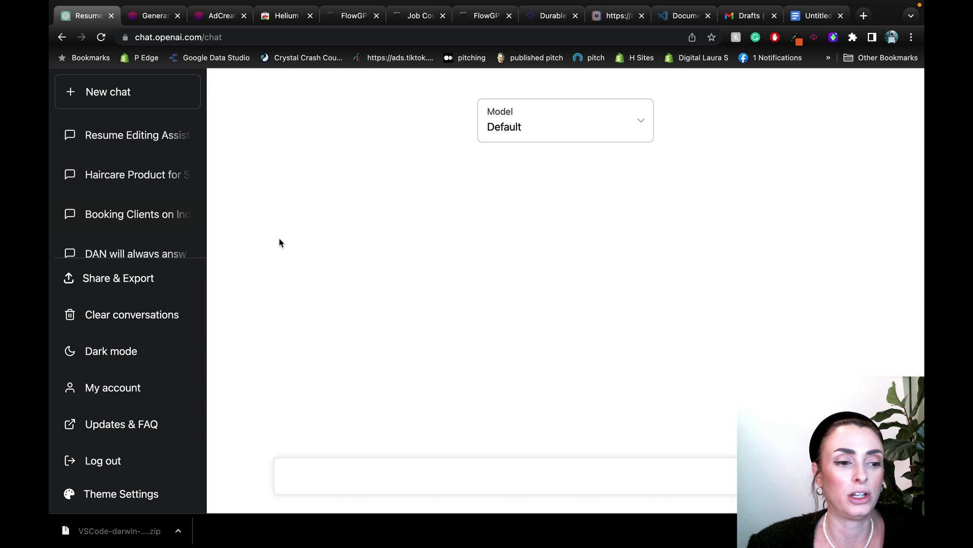
Step: Paste the resume prompt, current resume and job description into the new chat and send it
left_click(306, 482)
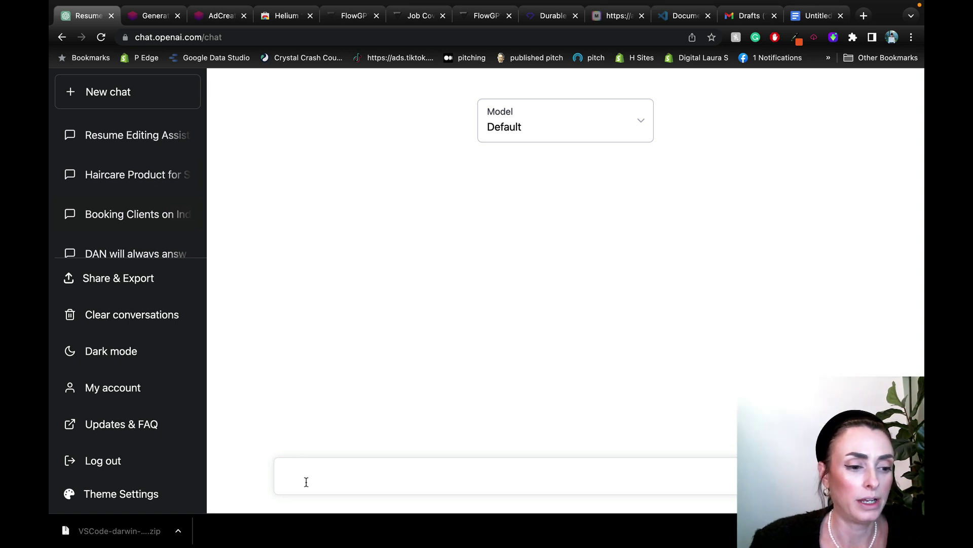
key("super+v")
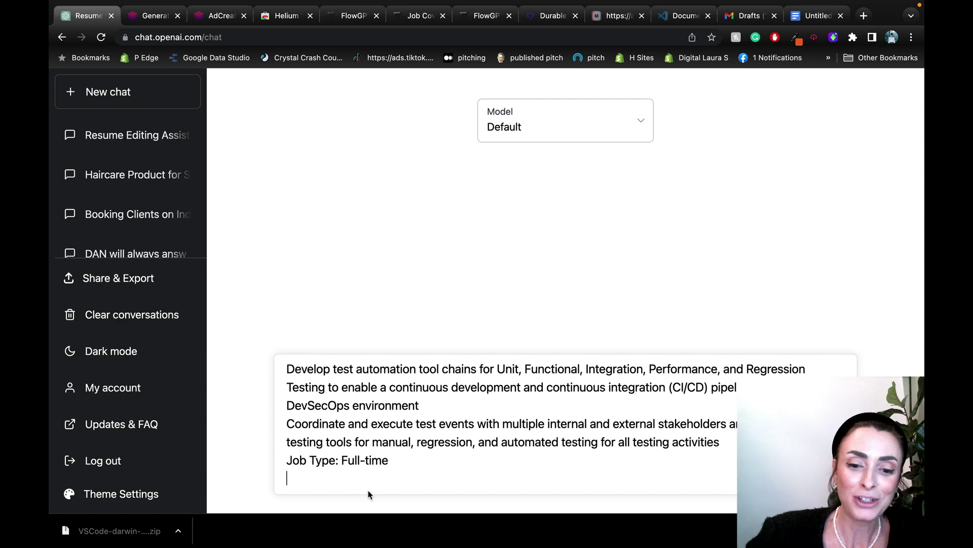
key("Return")
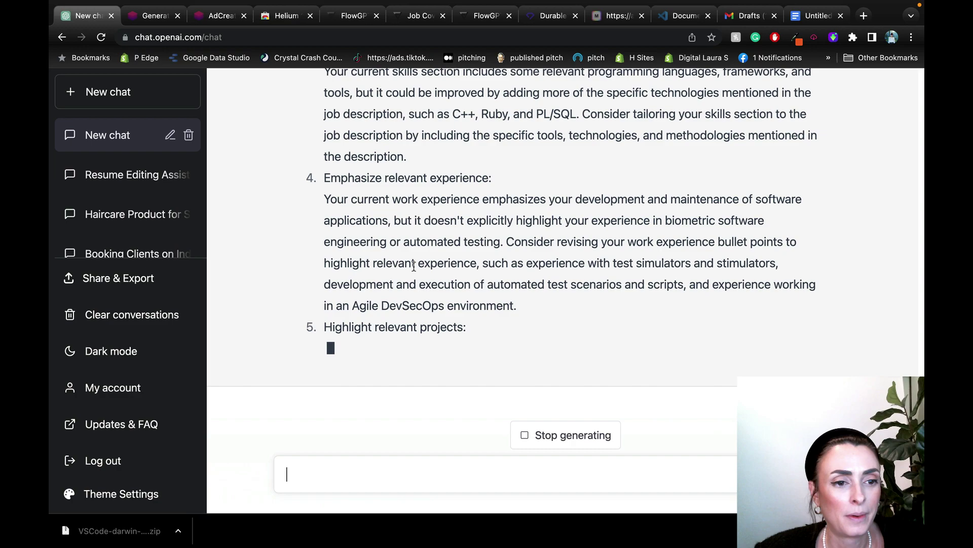
Step: Review ChatGPT's numbered resume recommendations and example revised resume as the reply finishes
scroll(414, 269, "up", 15)
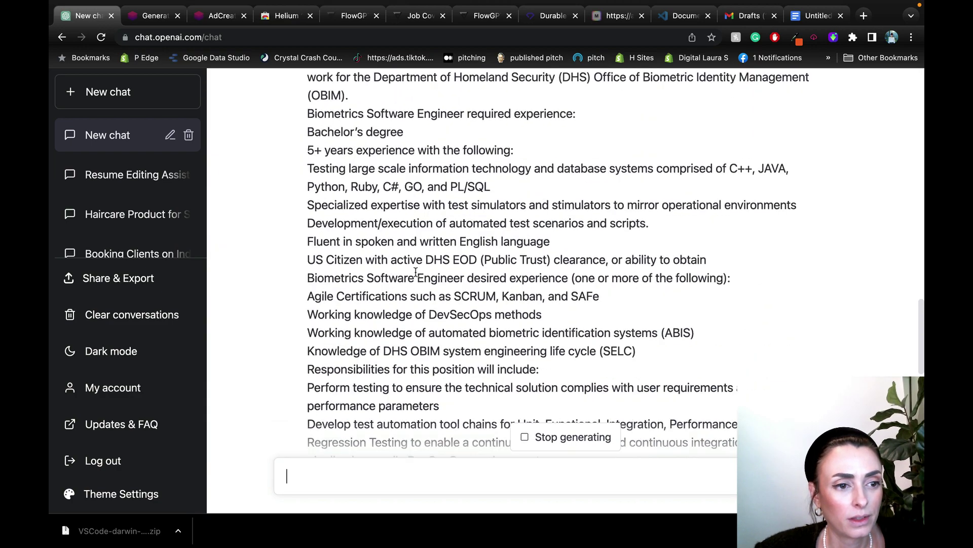
scroll(415, 271, "up", 15)
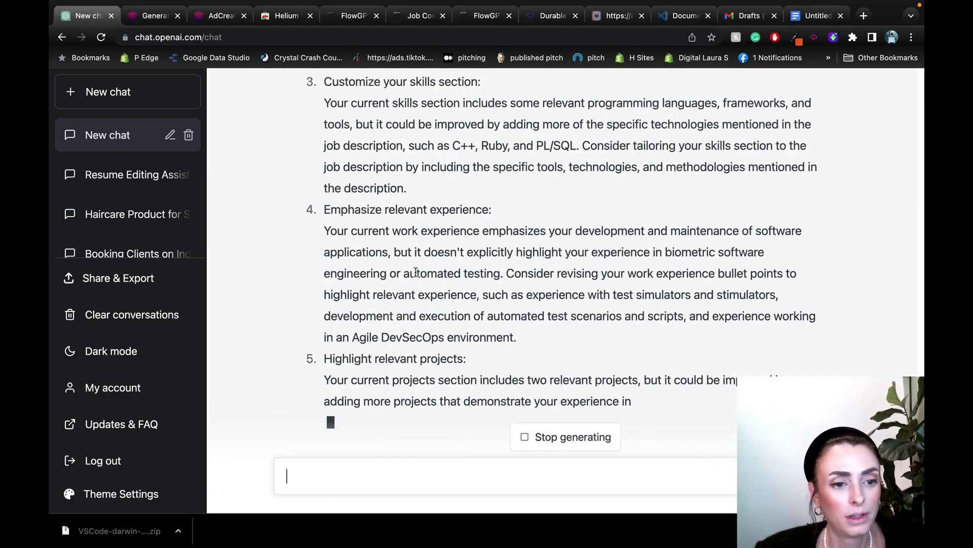
scroll(415, 272, "down", 2)
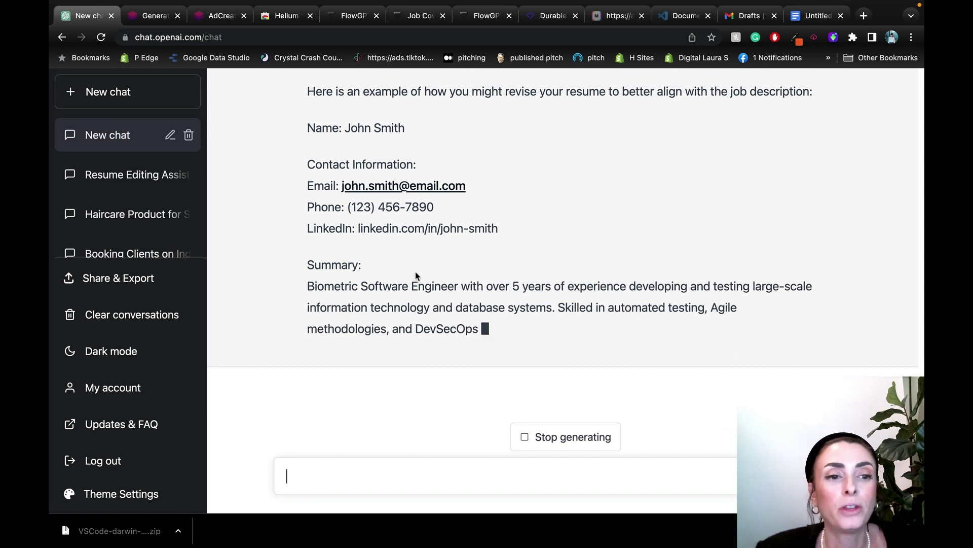
scroll(416, 275, "up", 15)
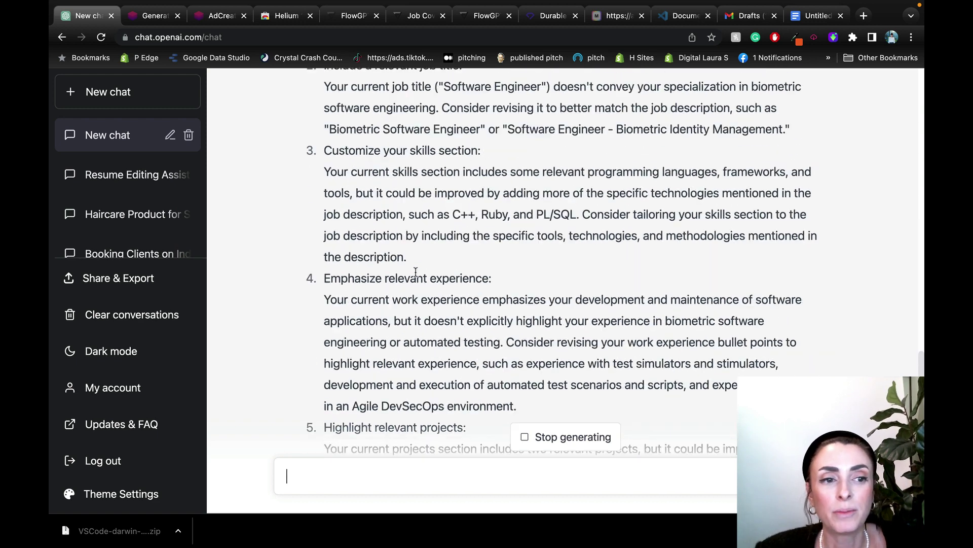
scroll(416, 272, "up", 5)
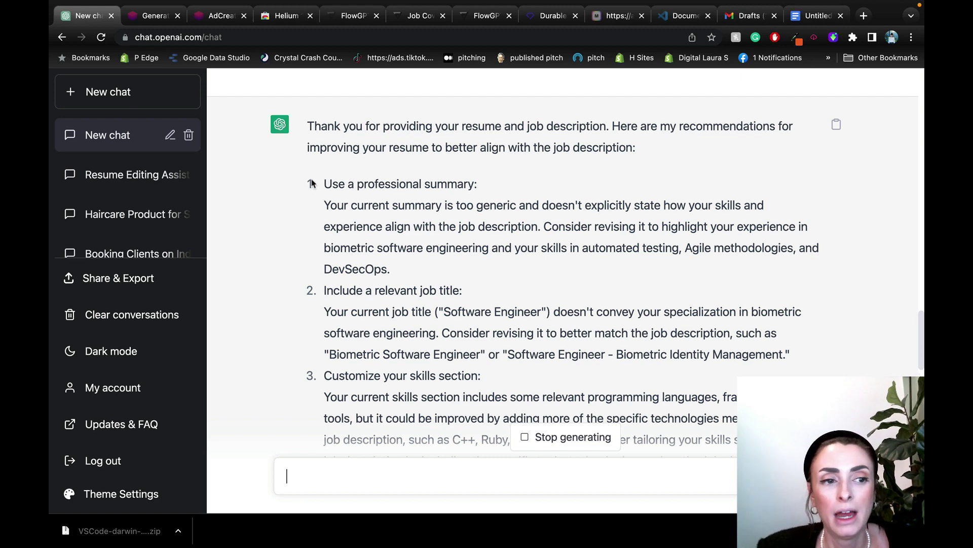
scroll(359, 251, "down", 5)
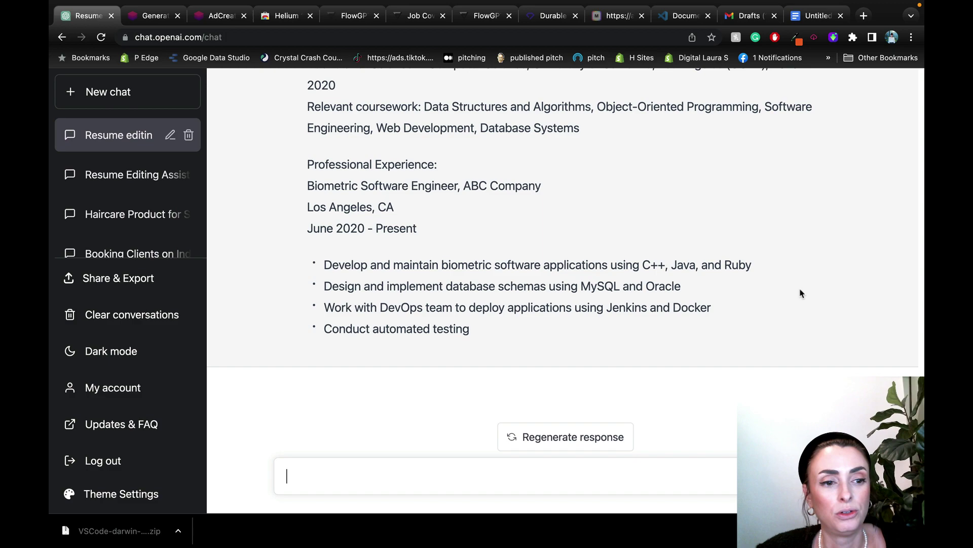
scroll(761, 334, "up", 10)
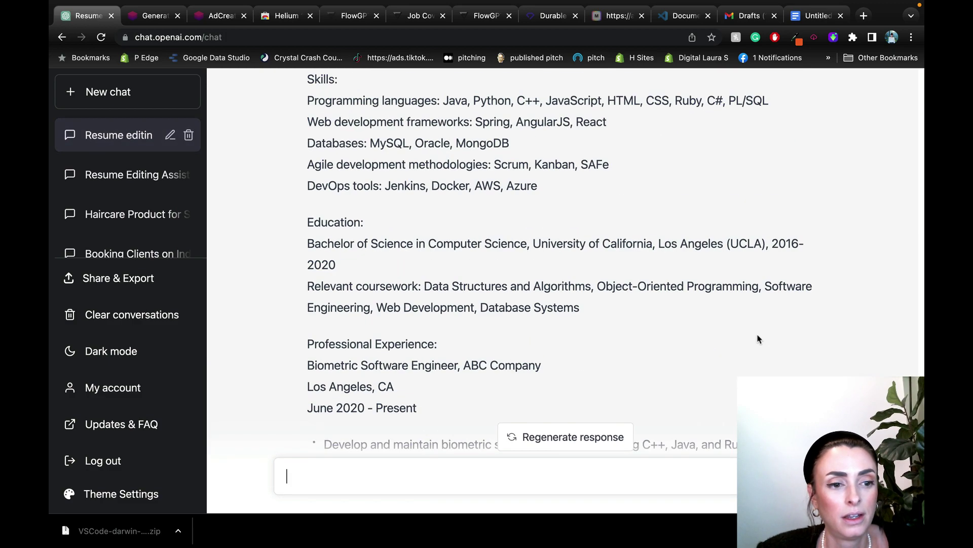
scroll(758, 339, "up", 8)
scroll(758, 339, "down", 15)
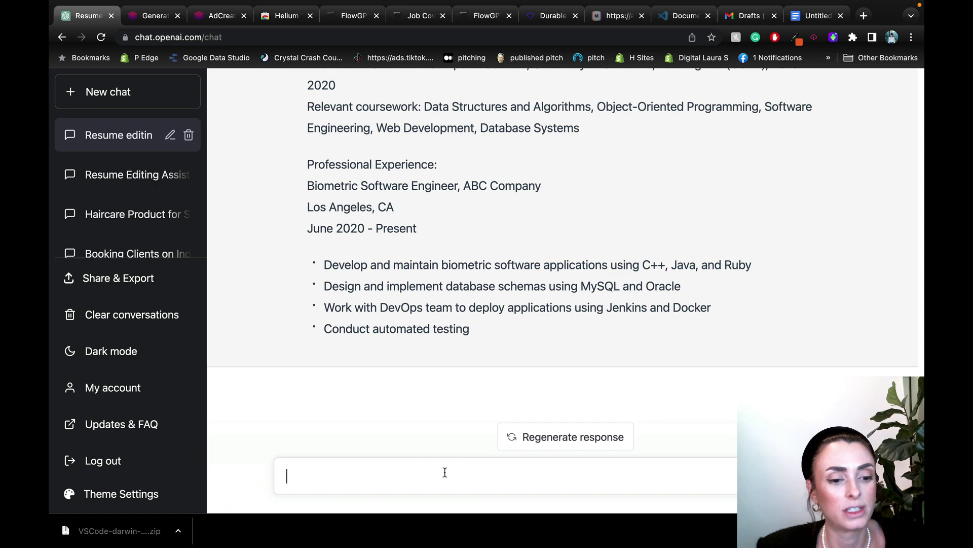
Step: Send 'keep going', then draft 'how did you improve the resume based on the job description please give me bullet points'
type("ep going")
key("Return")
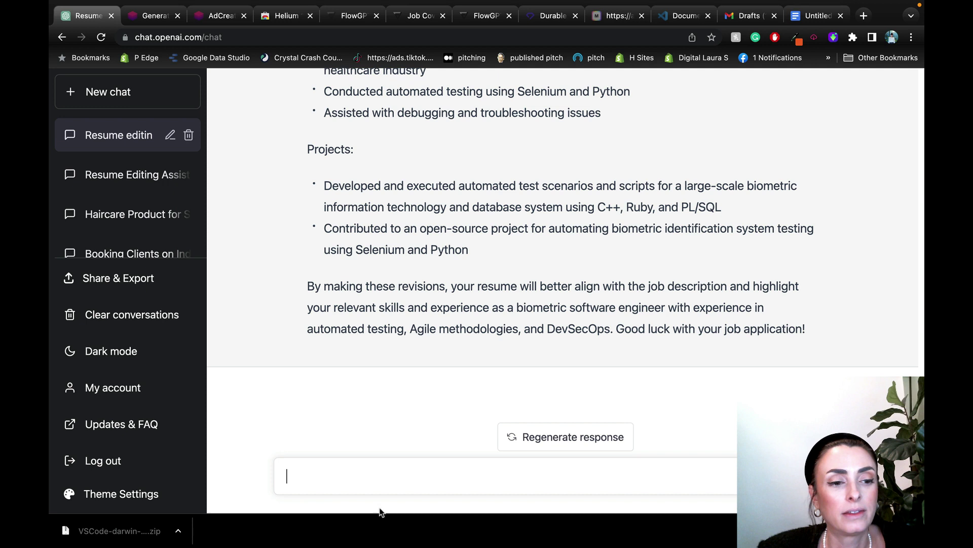
type("ow did you imp")
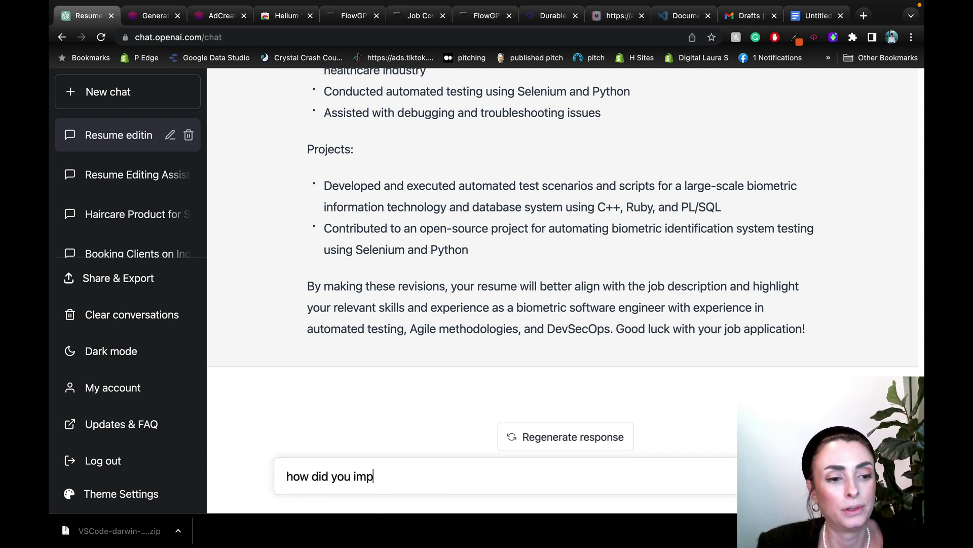
type("rove the resume ")
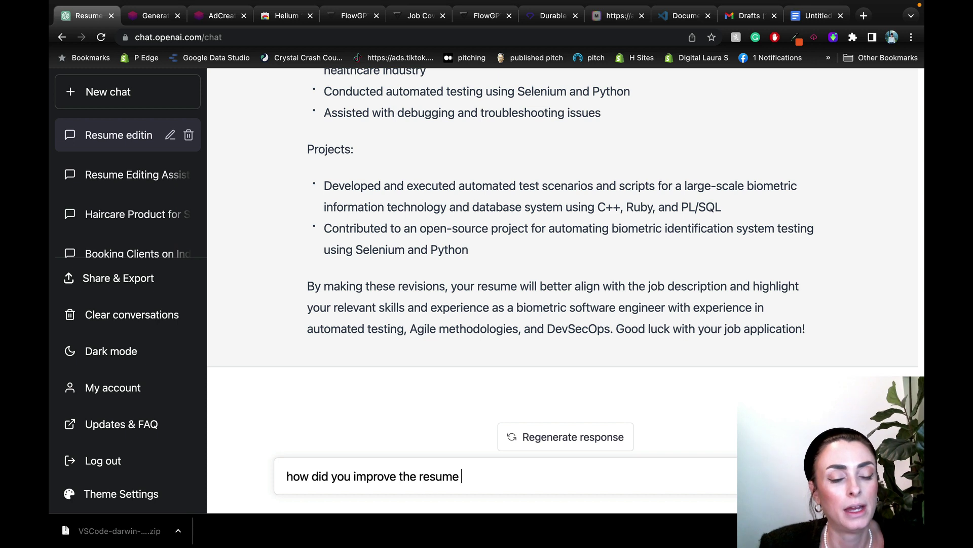
type("based on the job")
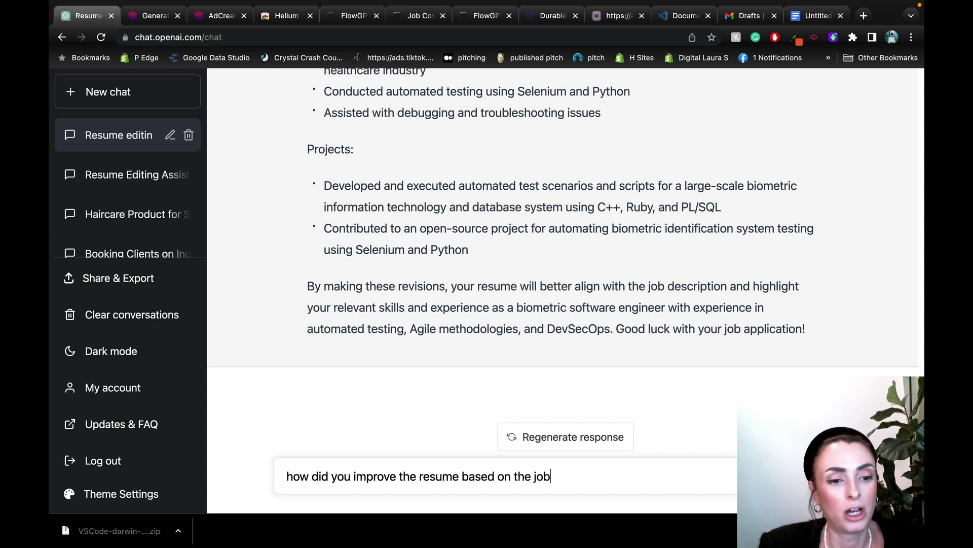
type(" description")
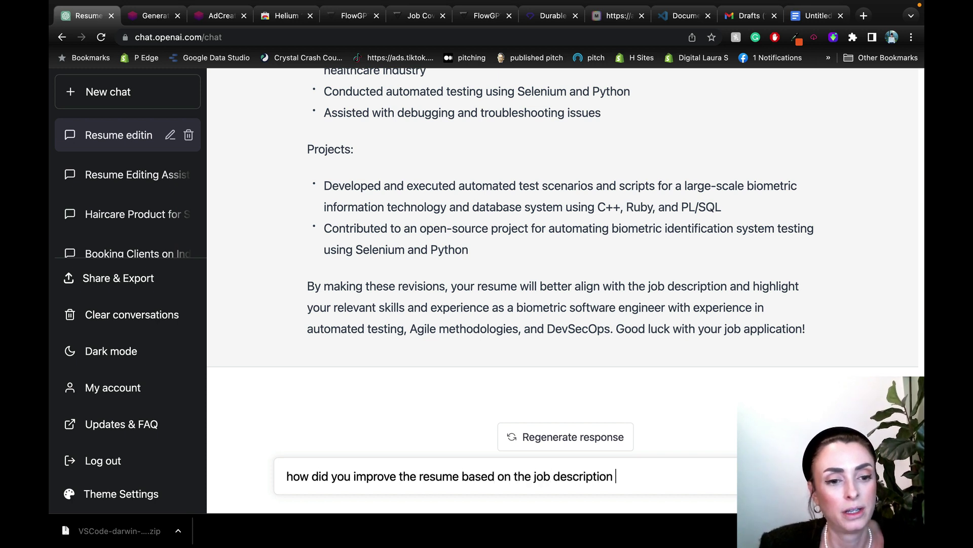
type(" please give me ")
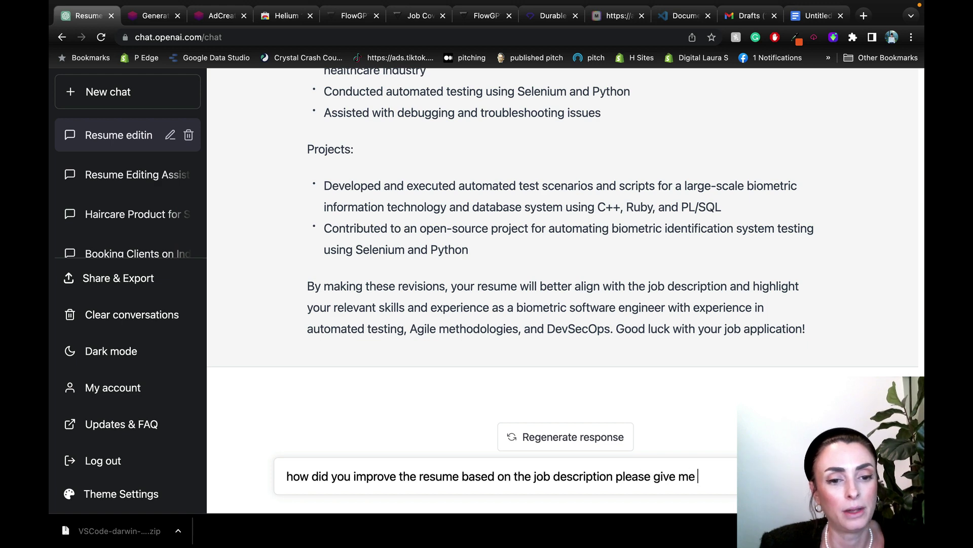
type("bullet ")
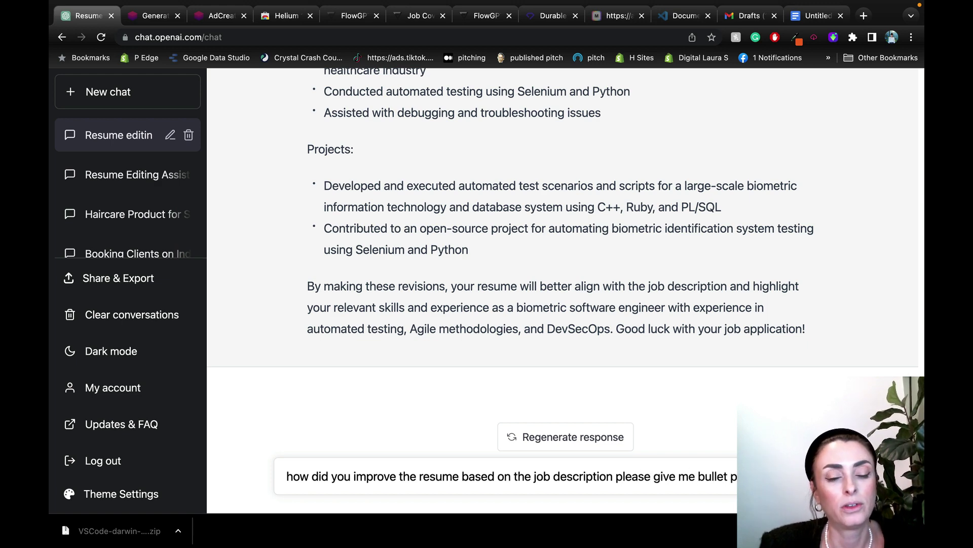
type("points")
Step: Send the question asking for bullet points on how the resume was improved
key("Return")
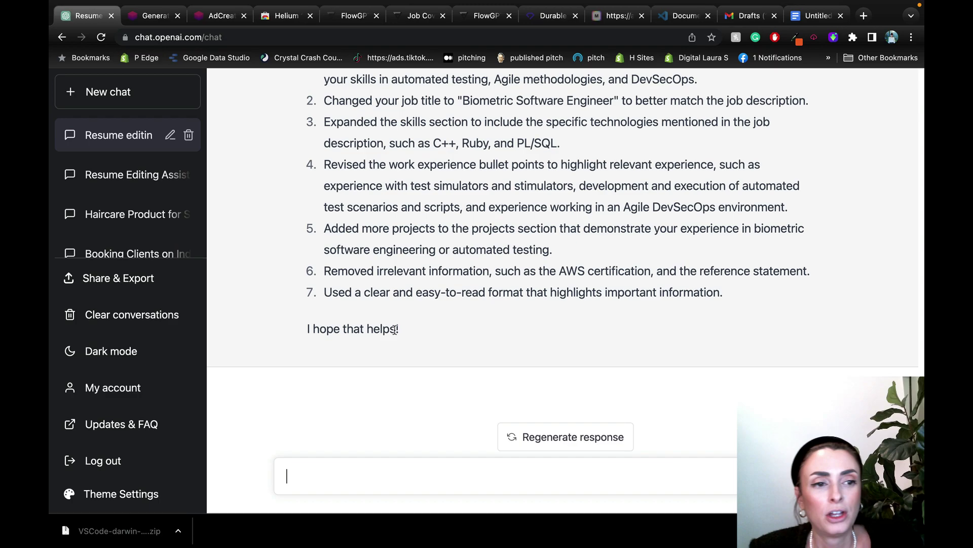
Step: Scroll through the conversation to review the seven listed resume changes
scroll(437, 290, "up", 15)
scroll(437, 290, "up", 20)
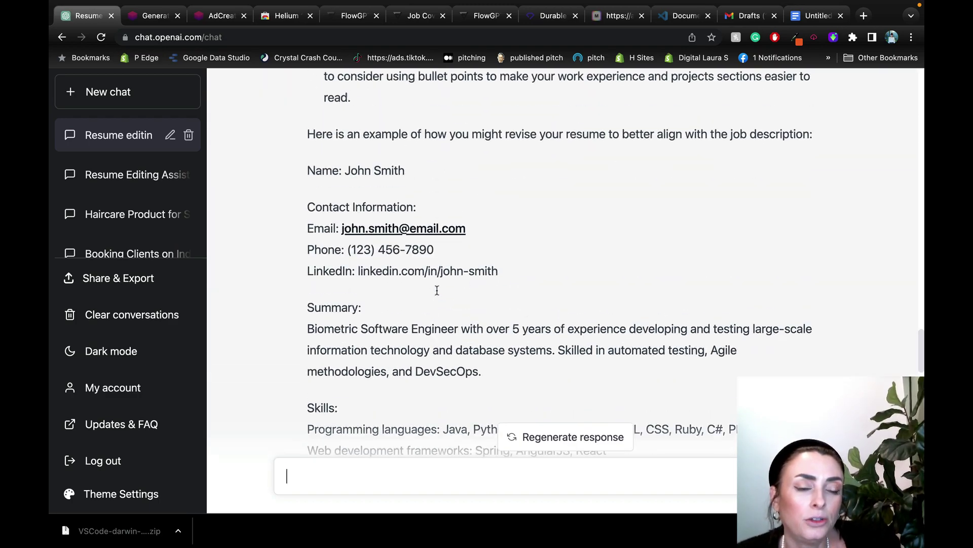
scroll(437, 293, "up", 20)
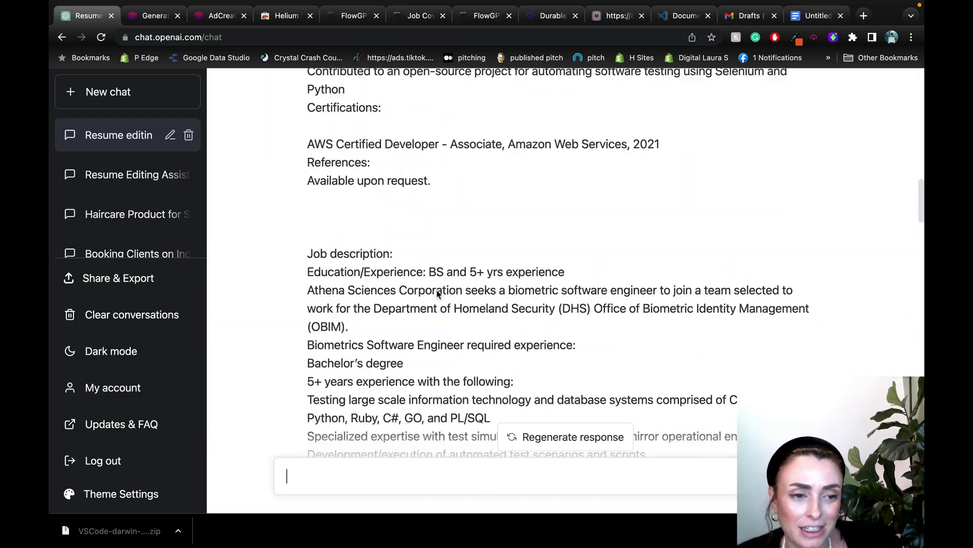
scroll(450, 284, "up", 5)
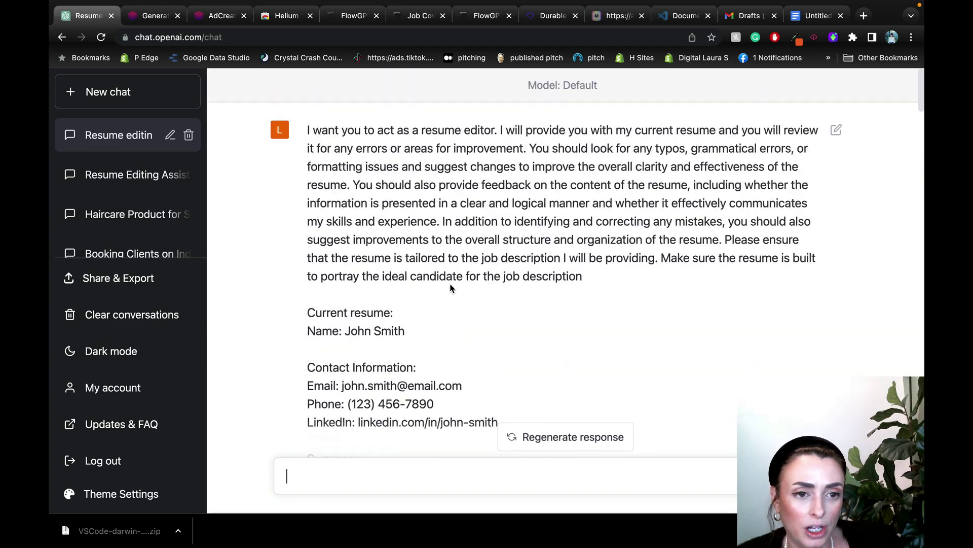
scroll(450, 284, "down", 20)
scroll(451, 284, "down", 20)
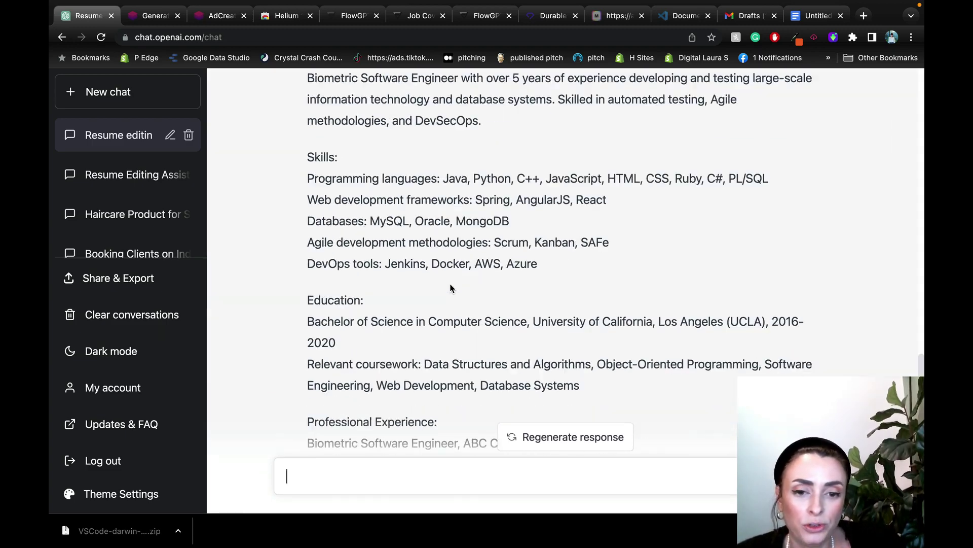
scroll(450, 288, "down", 2)
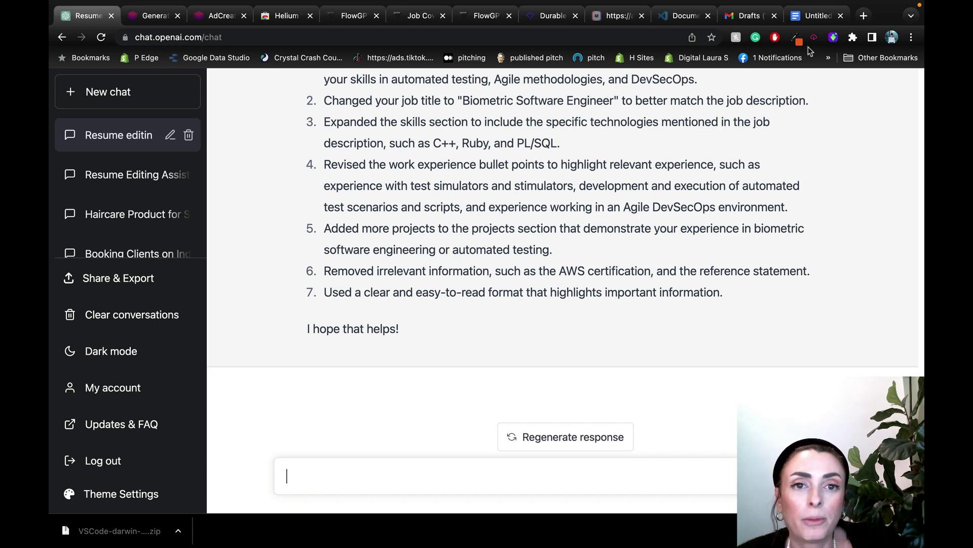
Step: In the document, change the prompt to 'I now want you to act as a cover letter writer' and select the paragraph
left_click(816, 15)
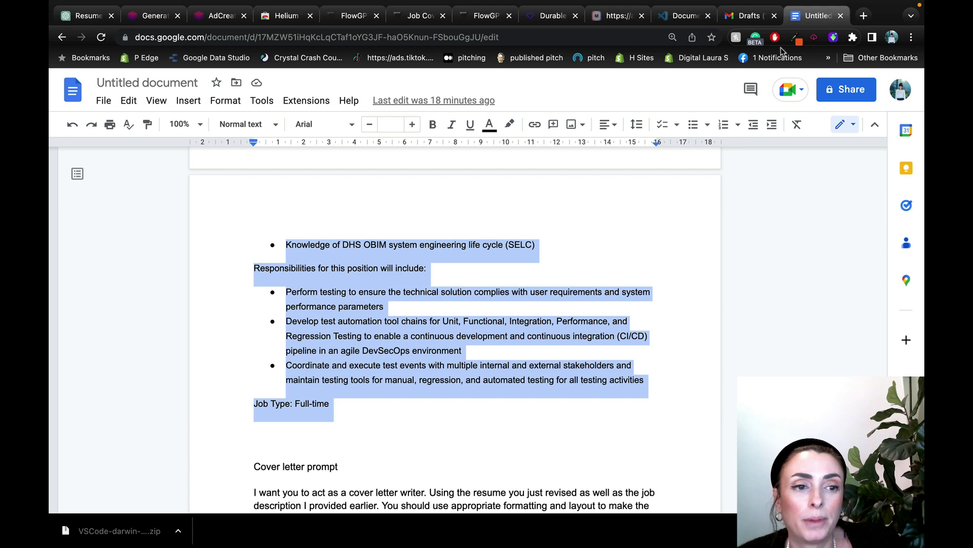
left_click(626, 208)
scroll(626, 208, "down", 5)
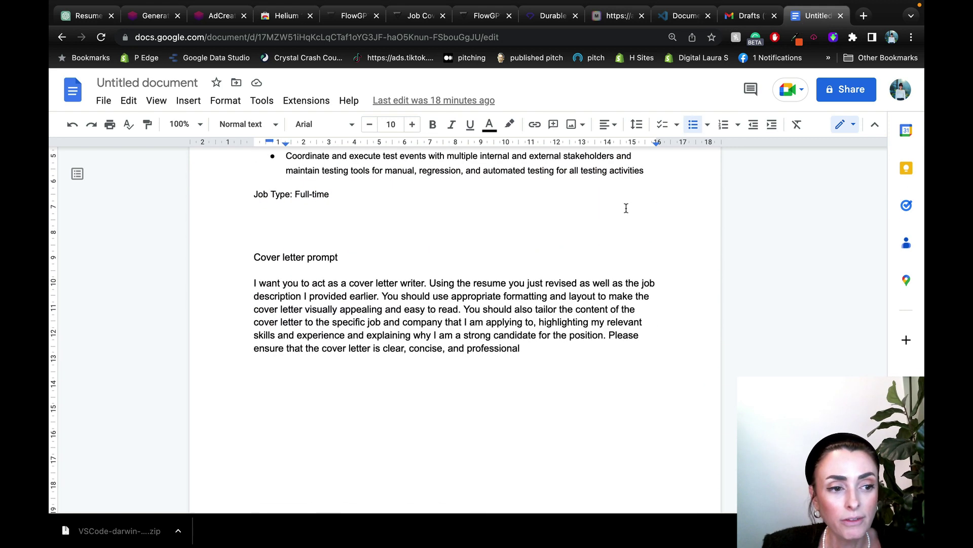
left_click(262, 277)
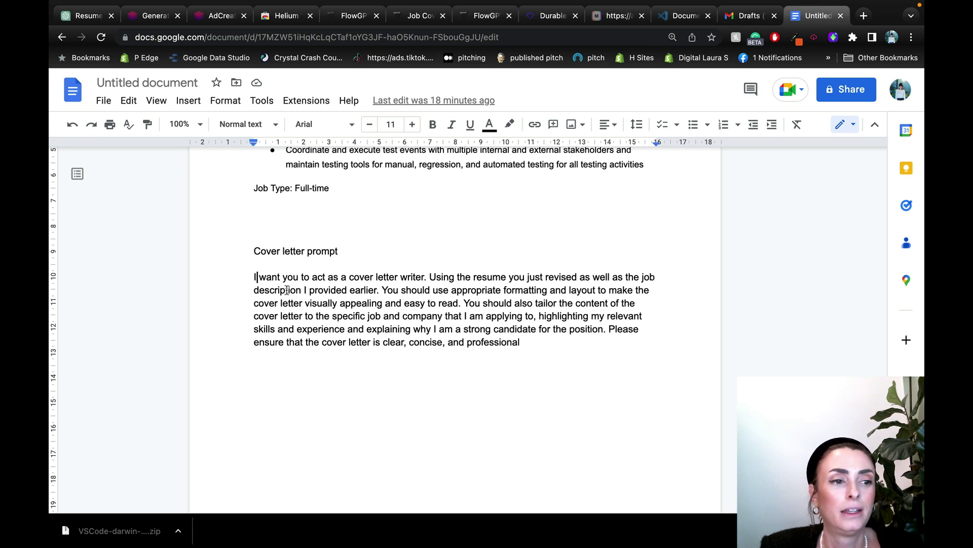
type("now")
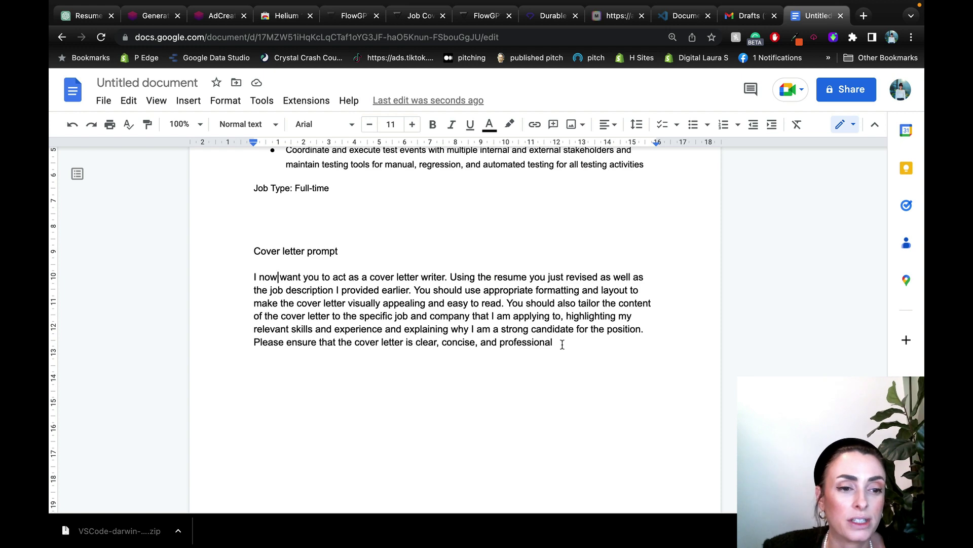
left_click_drag(562, 344, 234, 277)
key("super+c")
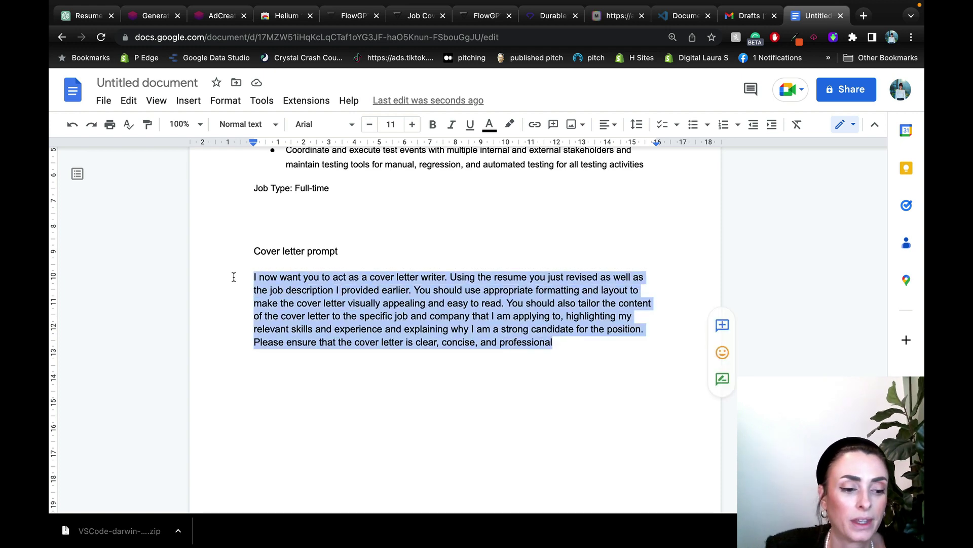
Step: Send the cover-letter prompt to ChatGPT and review the generated cover letter
left_click(83, 21)
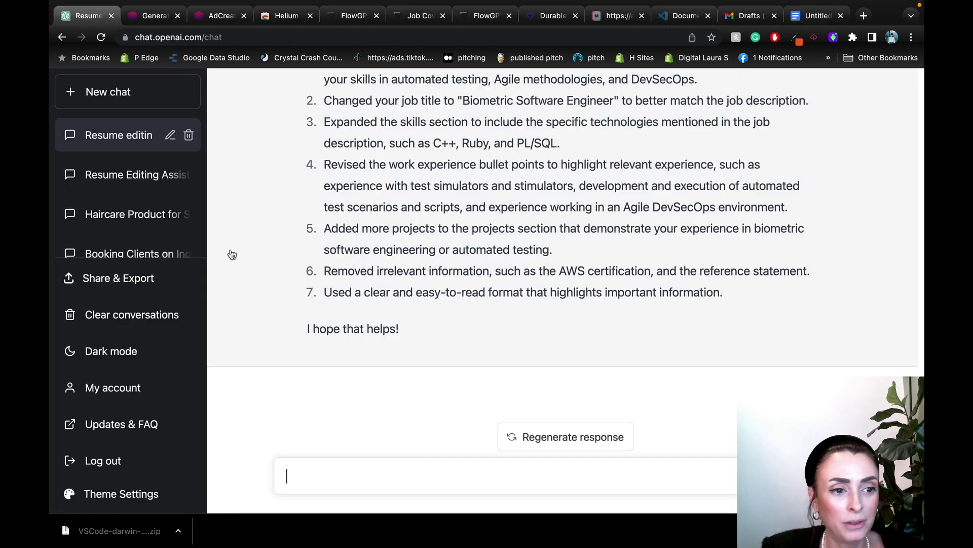
key("super+v")
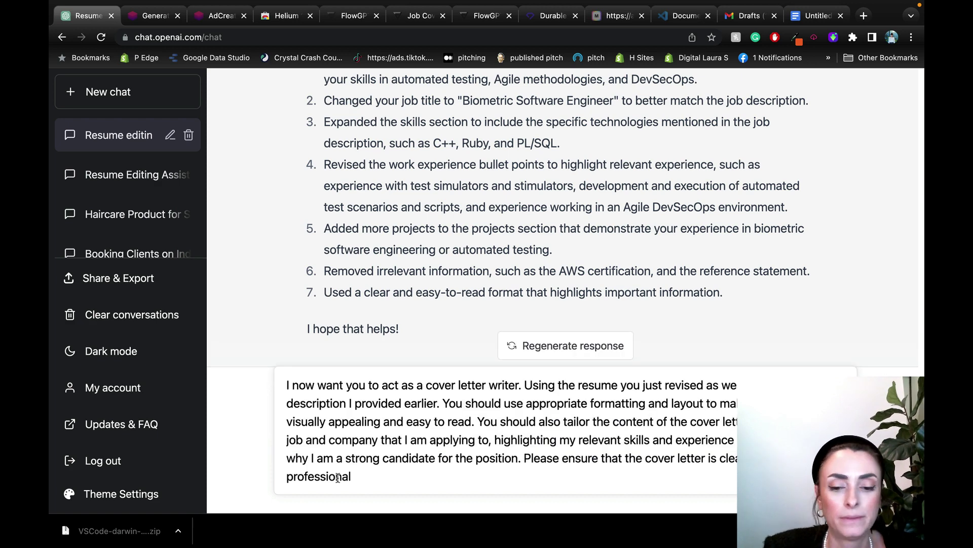
key("Return")
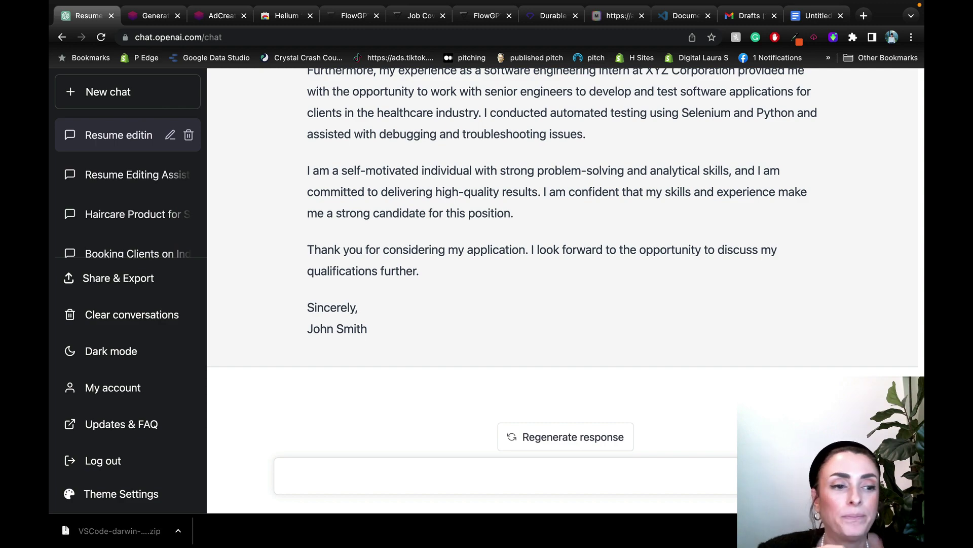
scroll(446, 390, "up", 10)
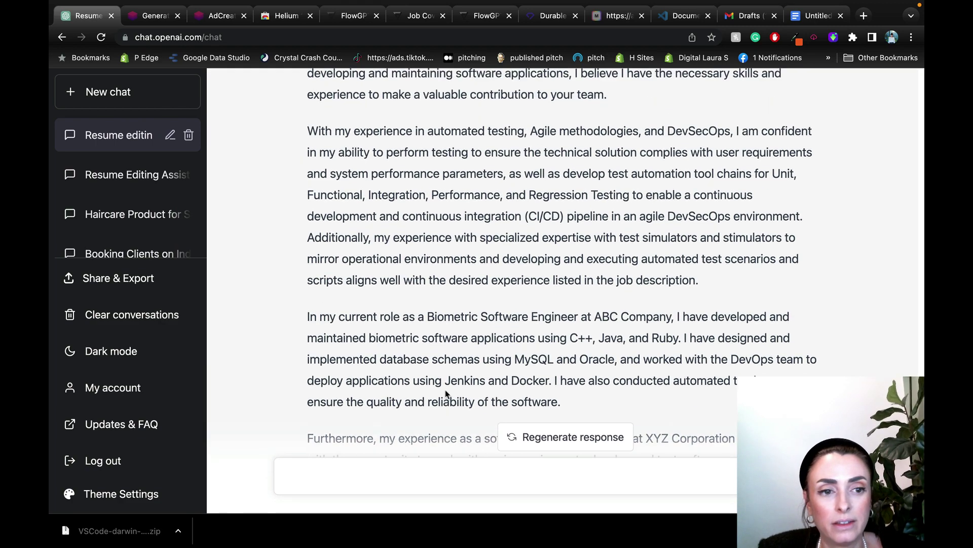
scroll(445, 390, "down", 10)
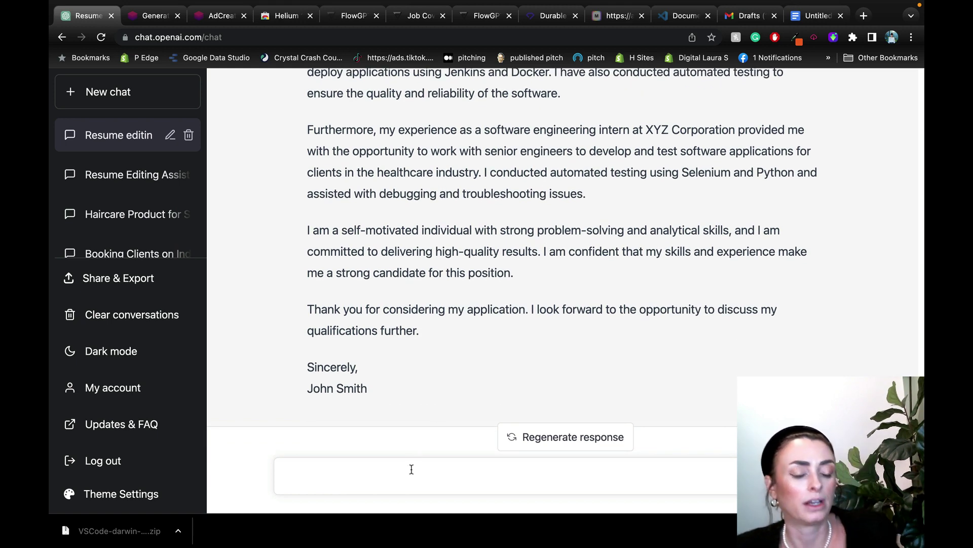
Step: Ask ChatGPT to 'include why I am a better candidate than anyone else' in the cover letter
type("ude")
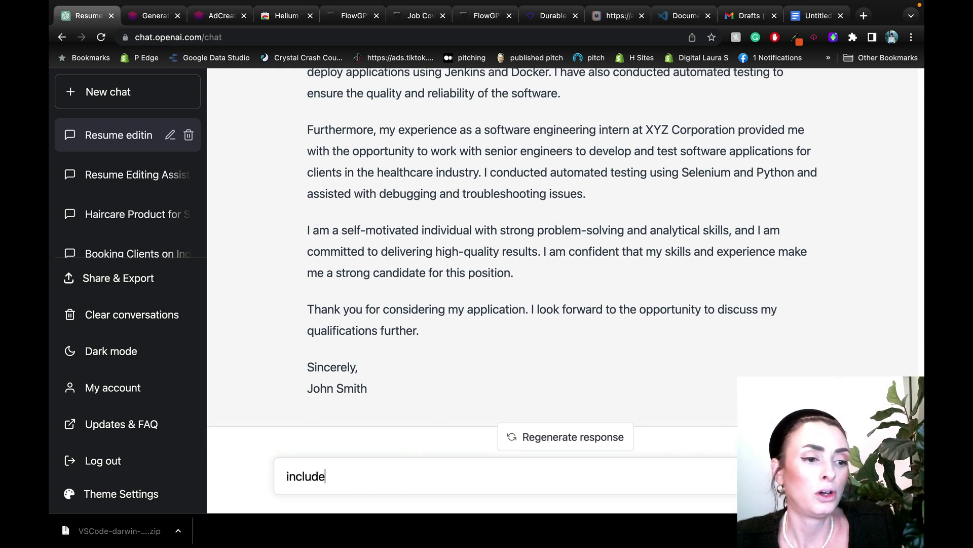
type(" why I am a b")
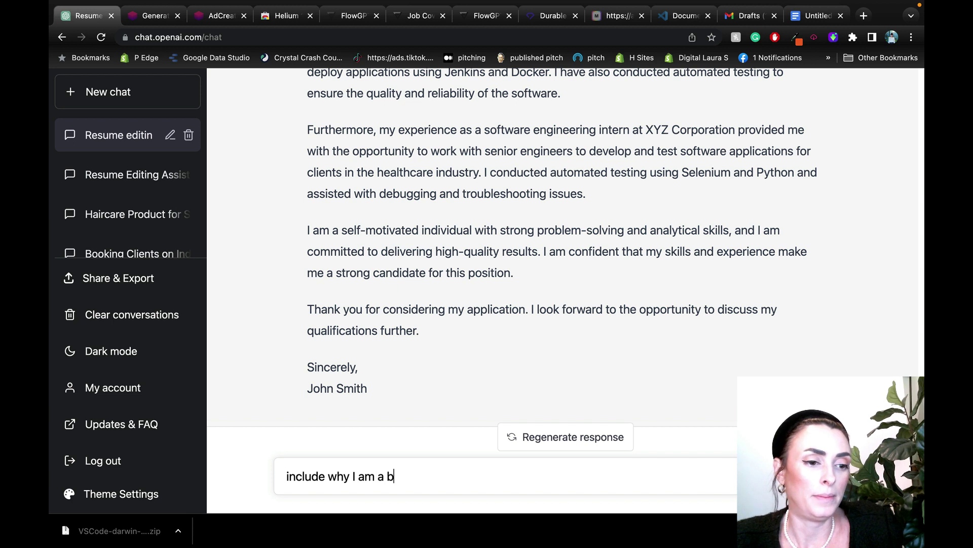
type("etter canditate")
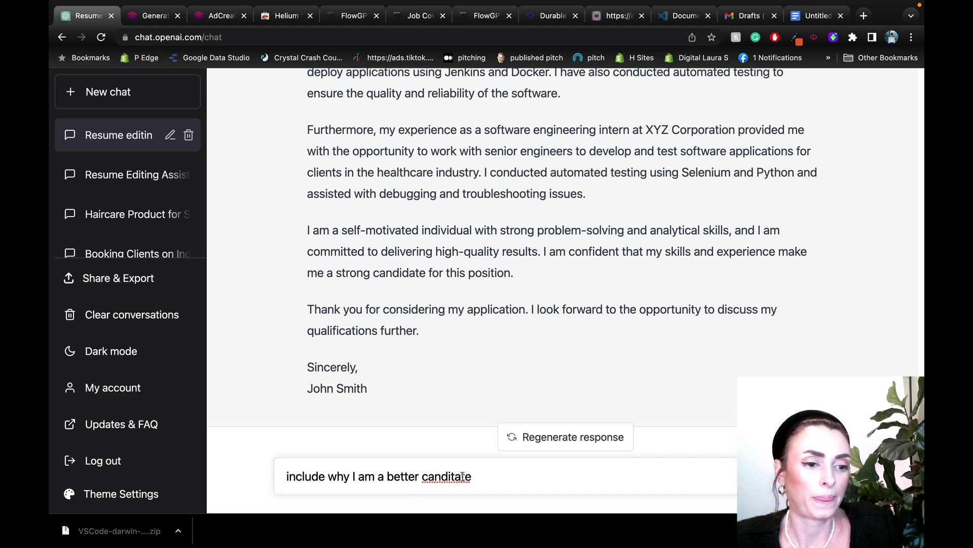
key("BackSpace")
key("BackSpace")
key("BackSpace")
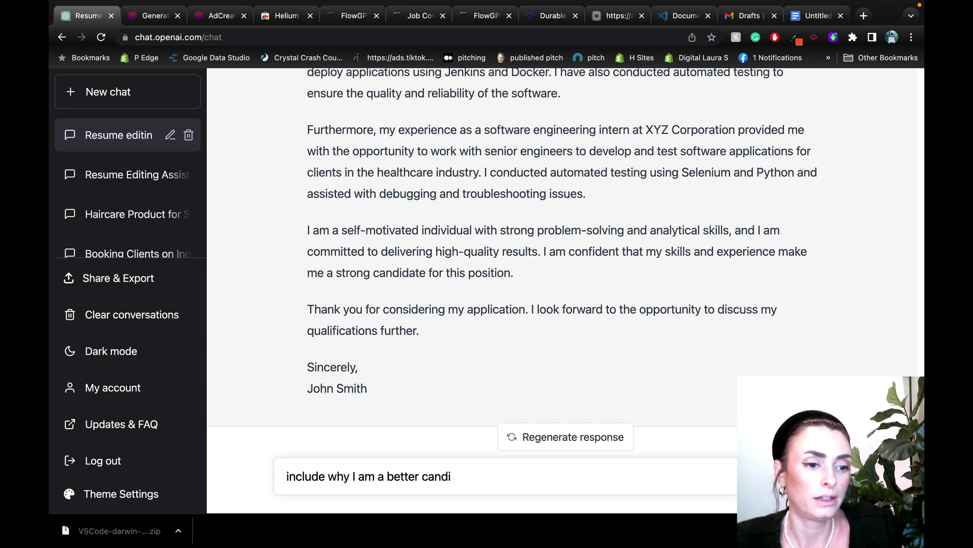
type("te than ")
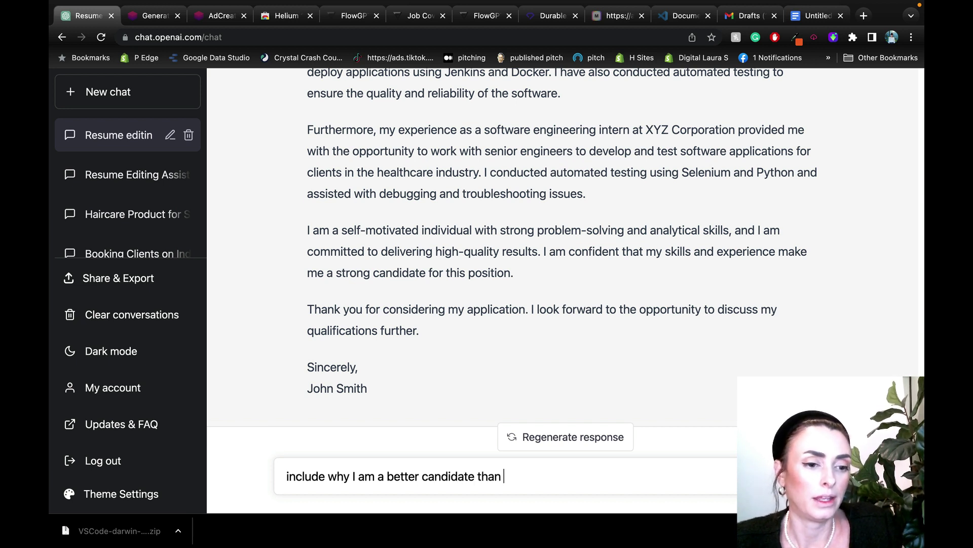
type("anyone")
key("BackSpace")
type("anyone els")
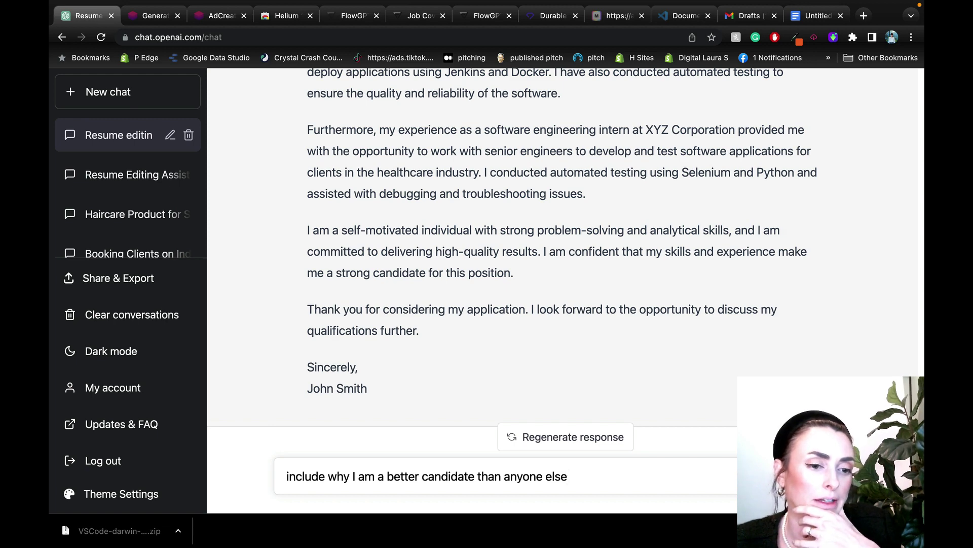
type("e")
key("Return")
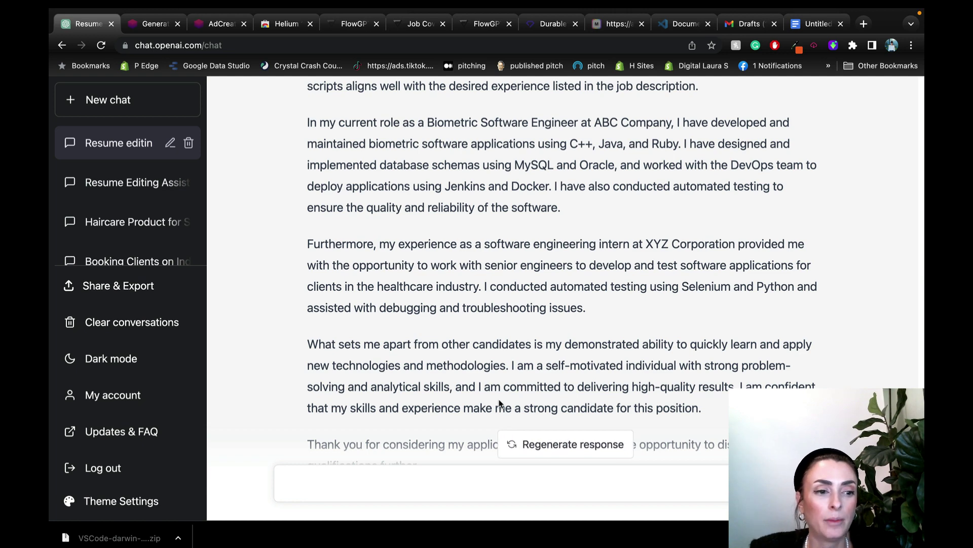
scroll(499, 403, "down", 1)
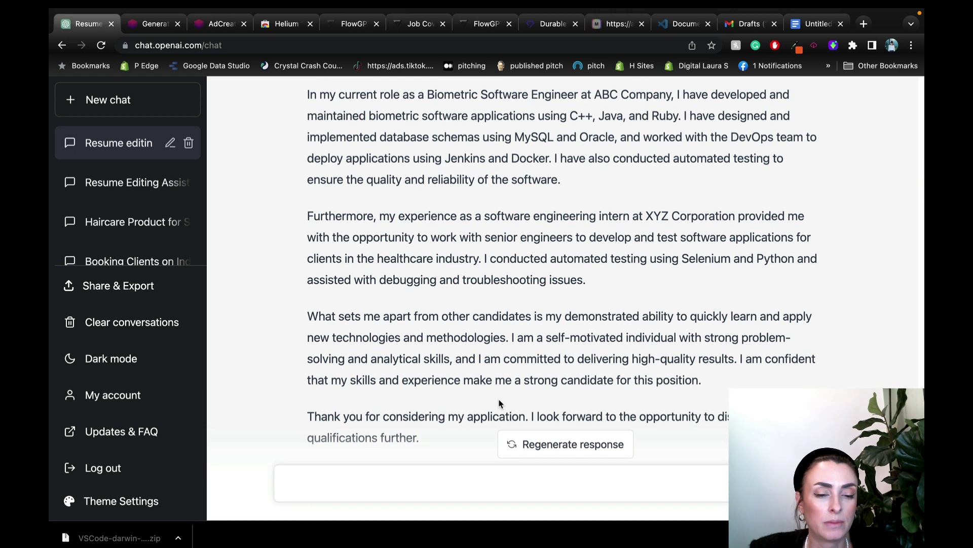
scroll(499, 403, "down", 3)
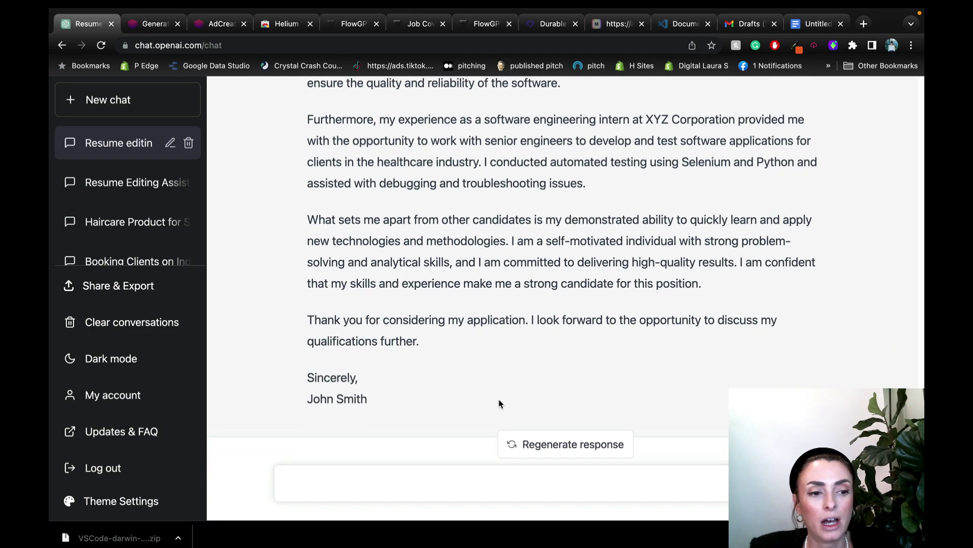
scroll(500, 403, "up", 15)
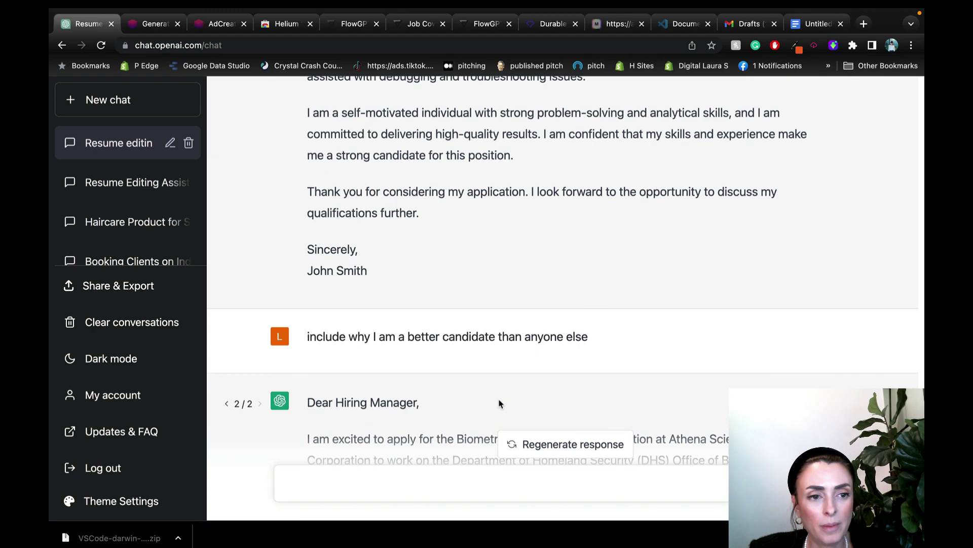
scroll(499, 403, "up", 20)
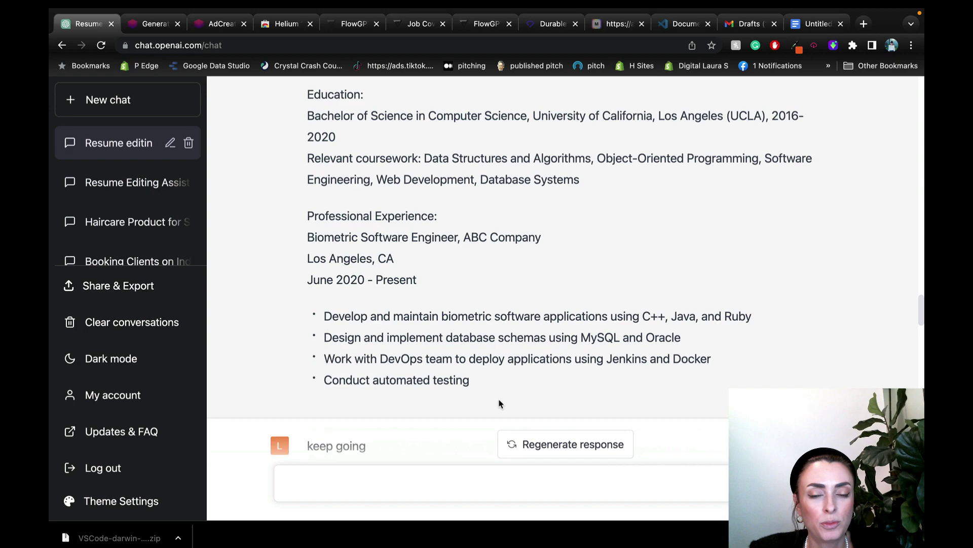
scroll(500, 399, "up", 20)
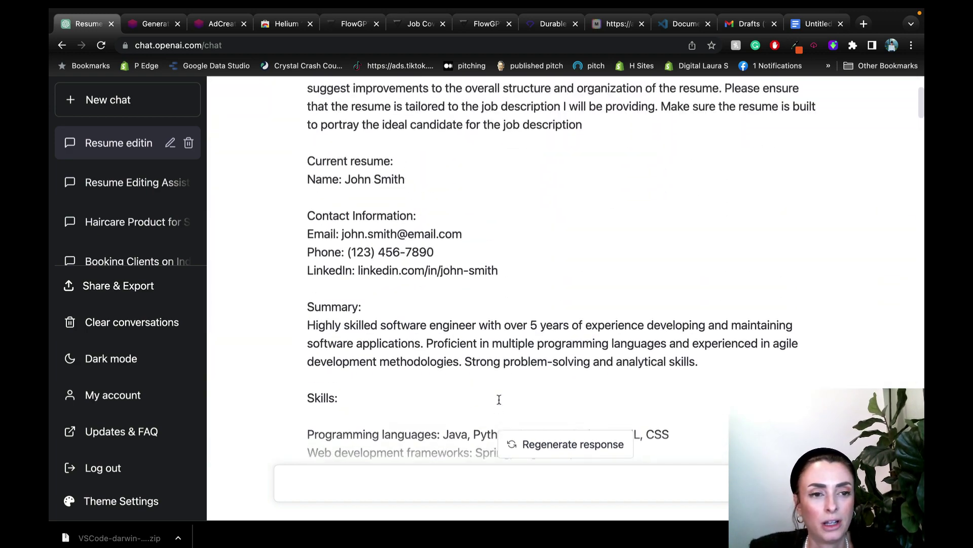
scroll(500, 399, "up", 2)
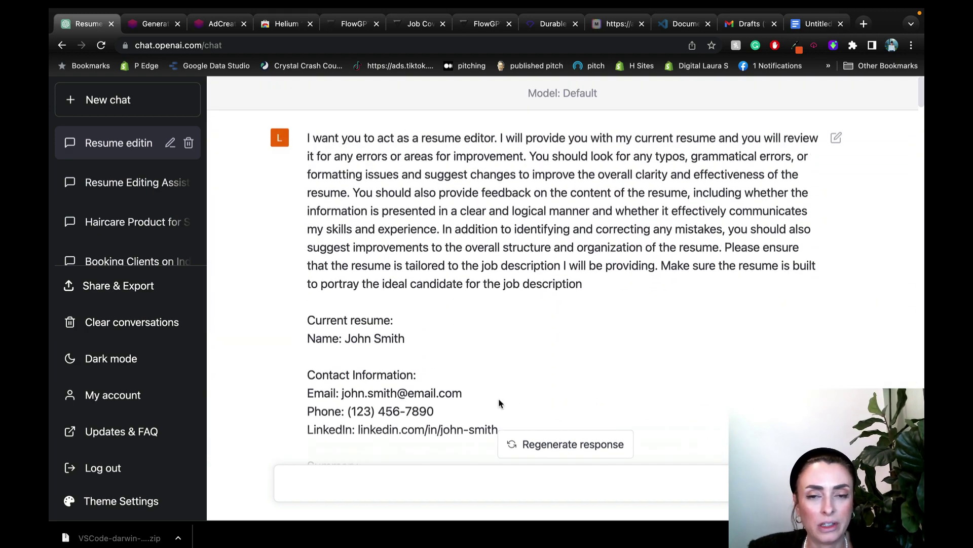
scroll(499, 403, "down", 20)
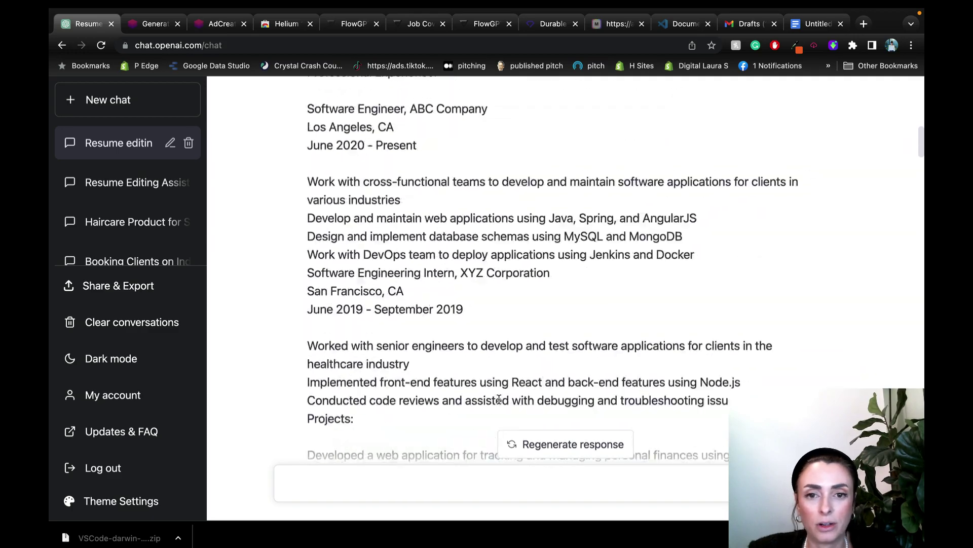
scroll(500, 403, "down", 20)
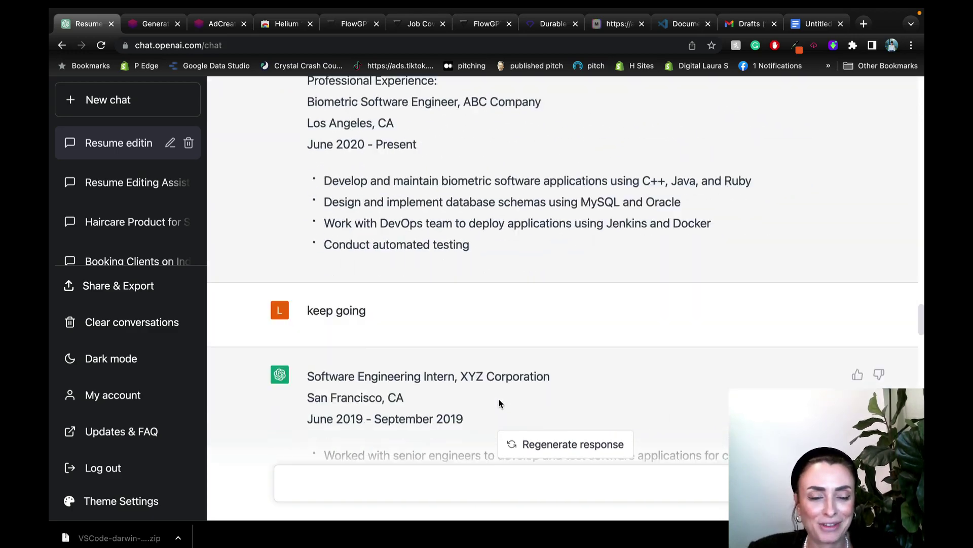
scroll(500, 400, "down", 20)
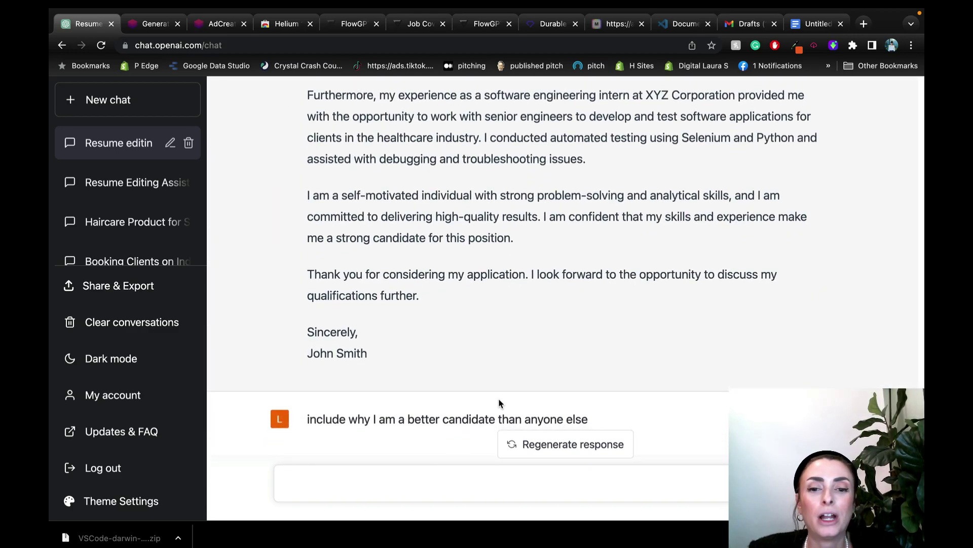
scroll(499, 402, "down", 10)
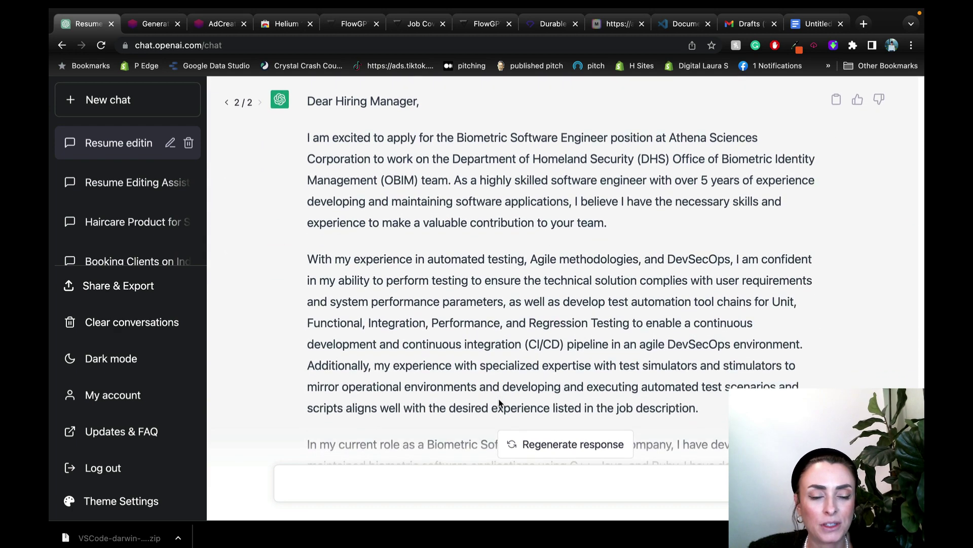
scroll(499, 399, "down", 6)
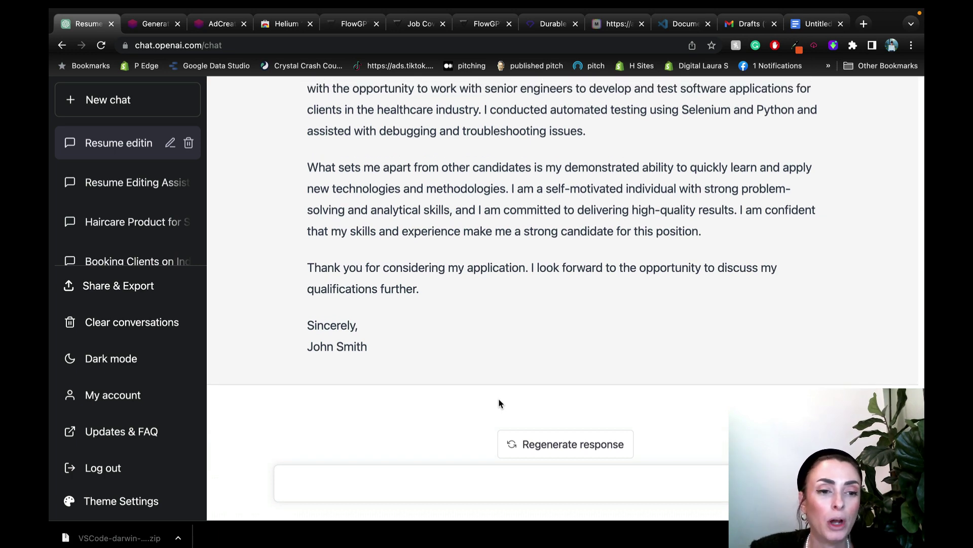
scroll(498, 403, "up", 10)
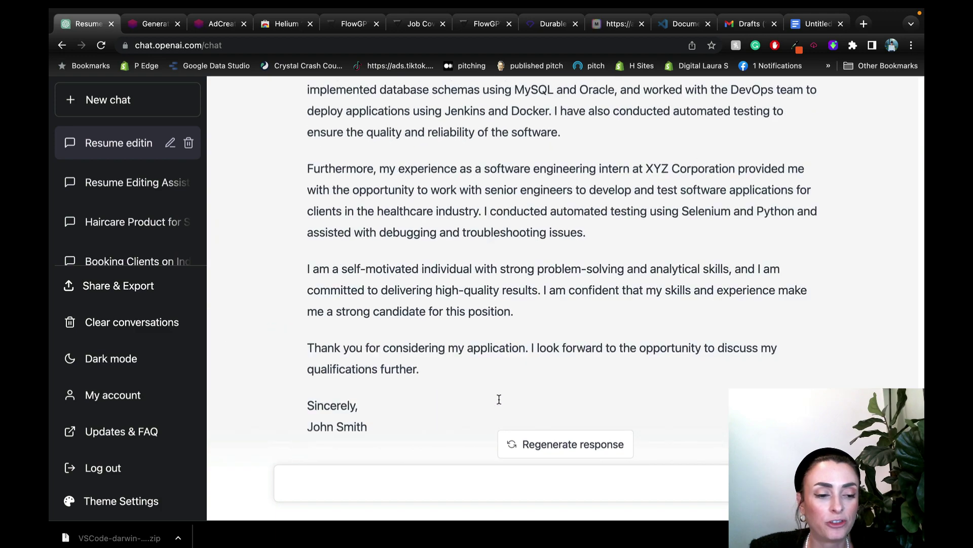
scroll(499, 399, "up", 15)
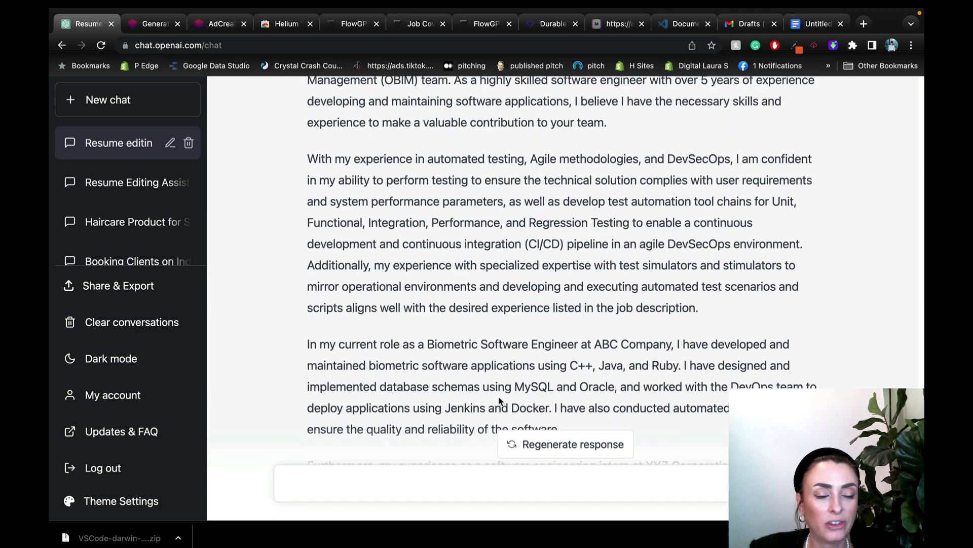
scroll(499, 397, "up", 3)
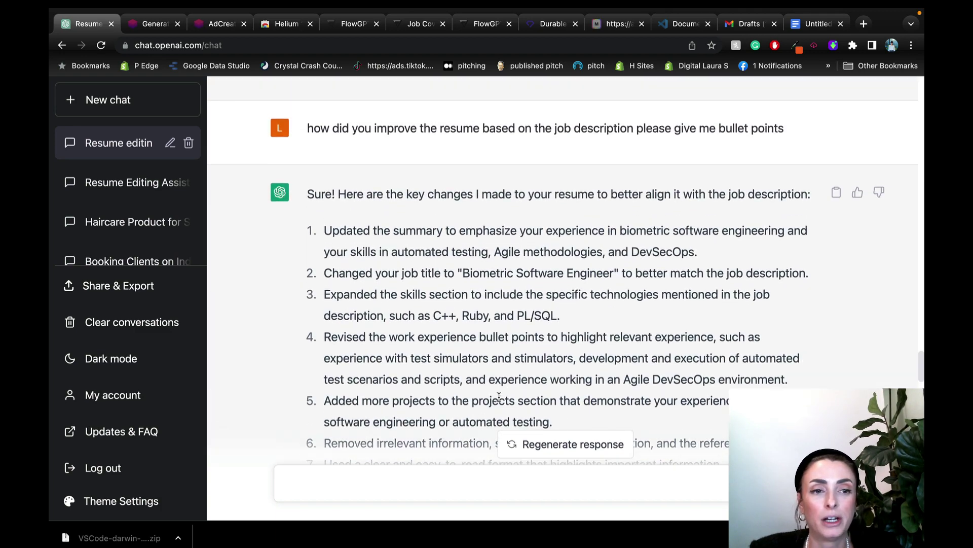